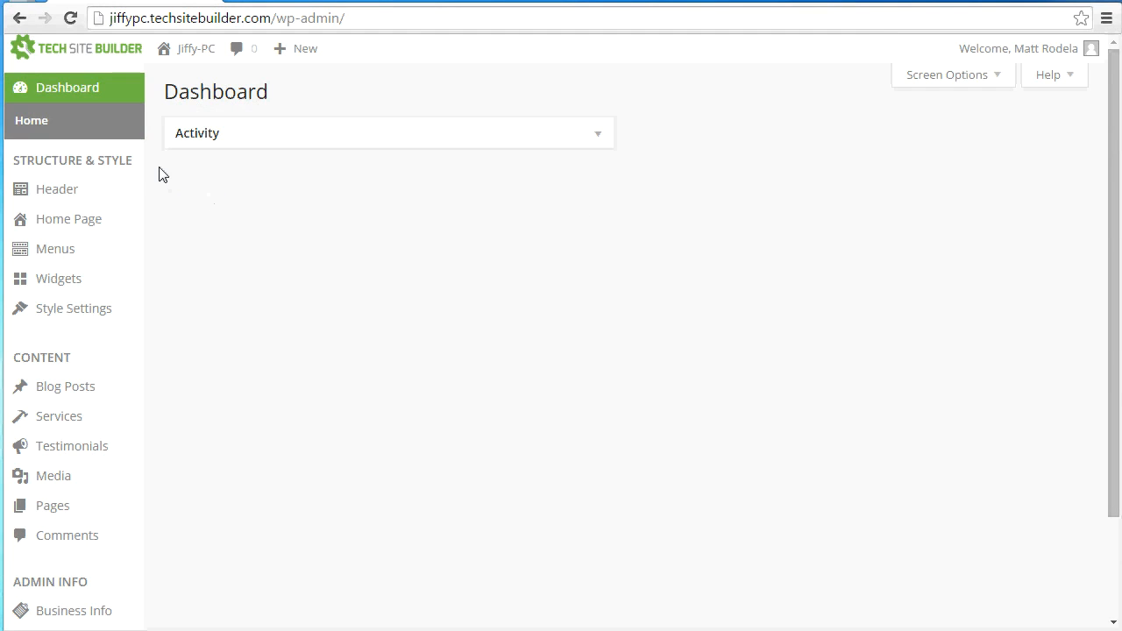
Step: Open the home page settings and keep the slider set to Show with 3 slides
{"action": "left_click", "coordinate": [97, 227]}
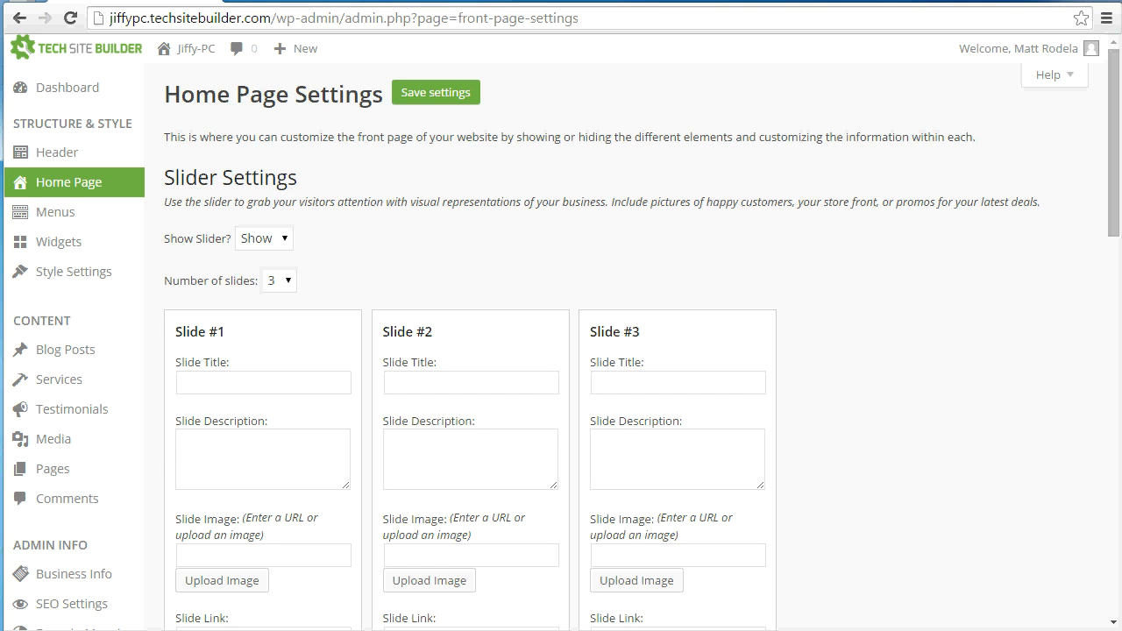
{"action": "scroll", "coordinate": [434, 209], "scroll_direction": "down", "scroll_amount": 1}
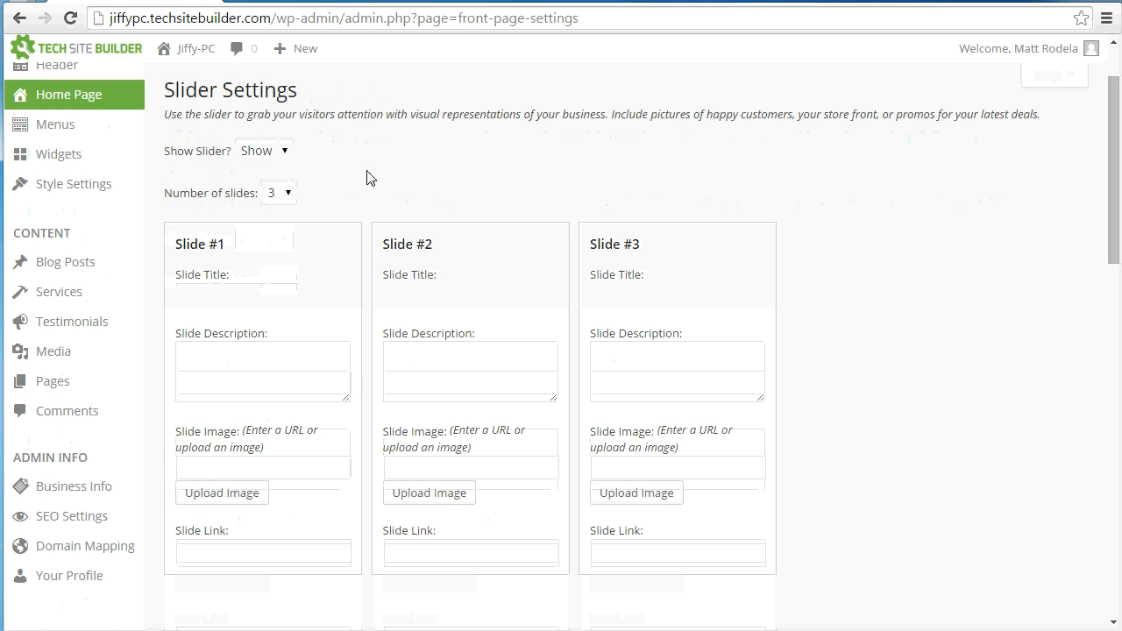
{"action": "left_click", "coordinate": [251, 155]}
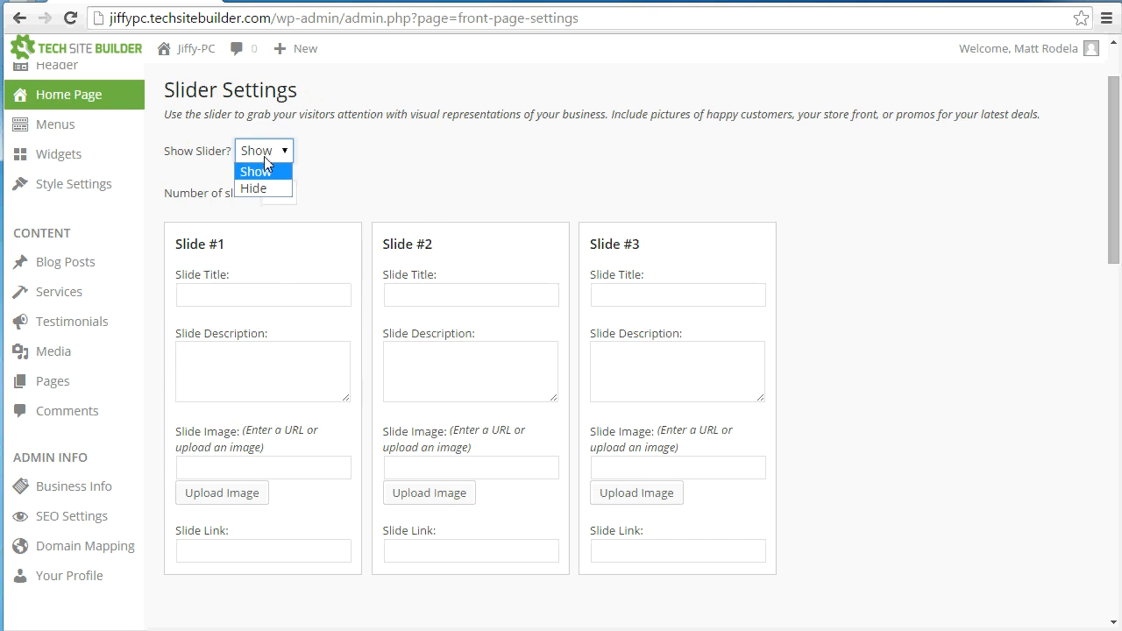
{"action": "left_click", "coordinate": [363, 161]}
{"action": "left_click", "coordinate": [289, 158]}
{"action": "left_click", "coordinate": [326, 151]}
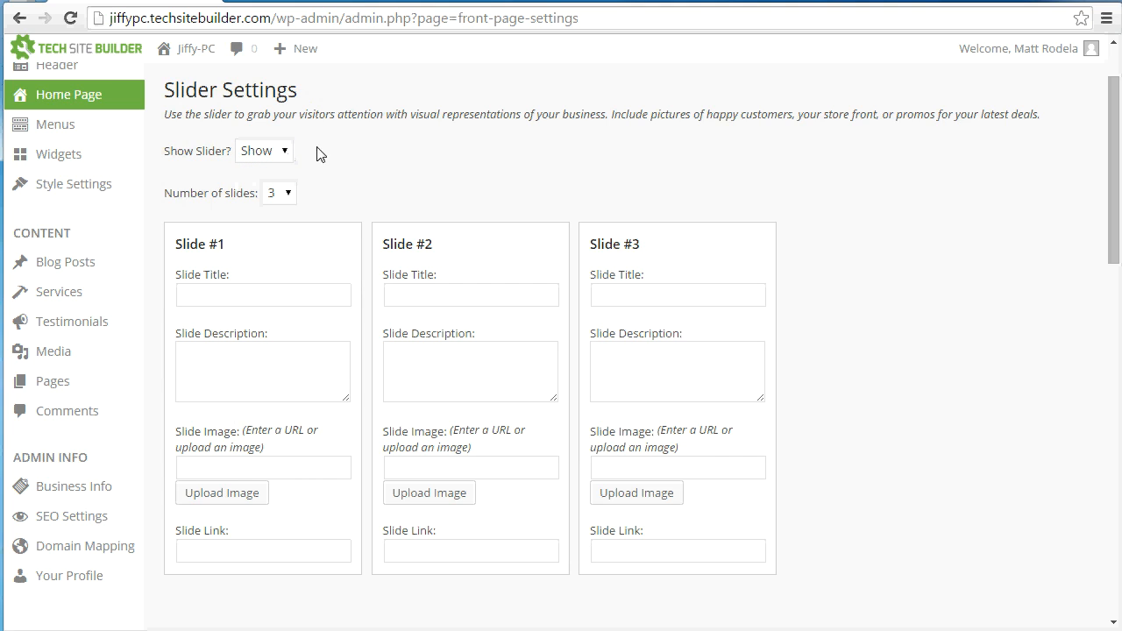
{"action": "left_click", "coordinate": [288, 194]}
{"action": "left_click", "coordinate": [285, 254]}
Step: Set the title of Slide #1 to "No Geek-Speak!"
{"action": "left_click", "coordinate": [201, 293]}
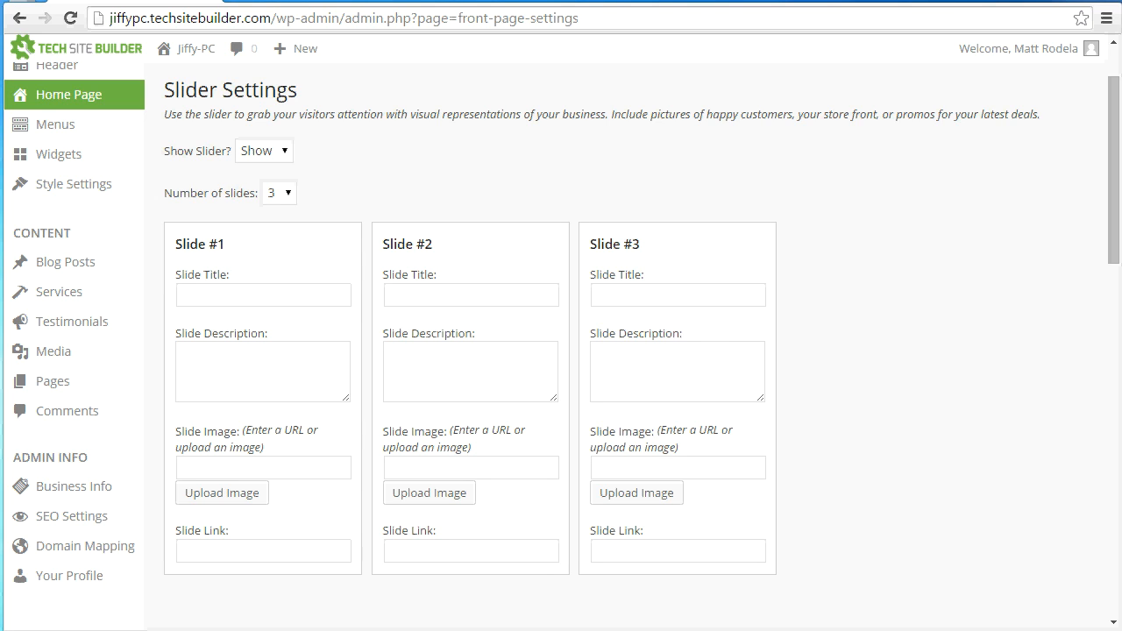
{"action": "left_click", "coordinate": [312, 292]}
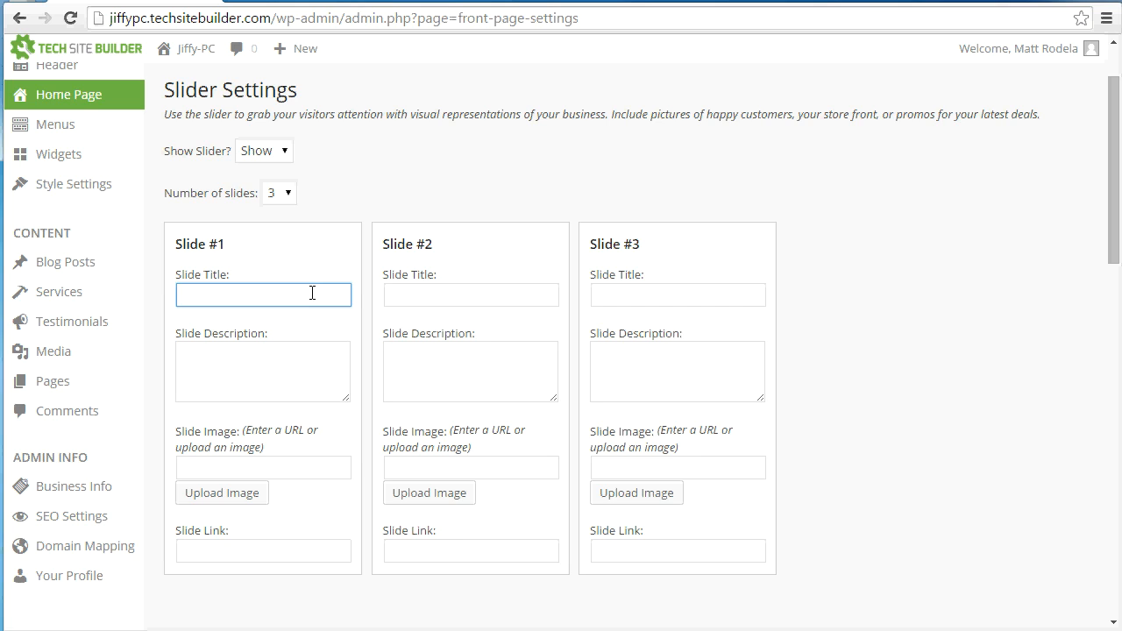
{"action": "type", "text": "No Geek-Speak!"}
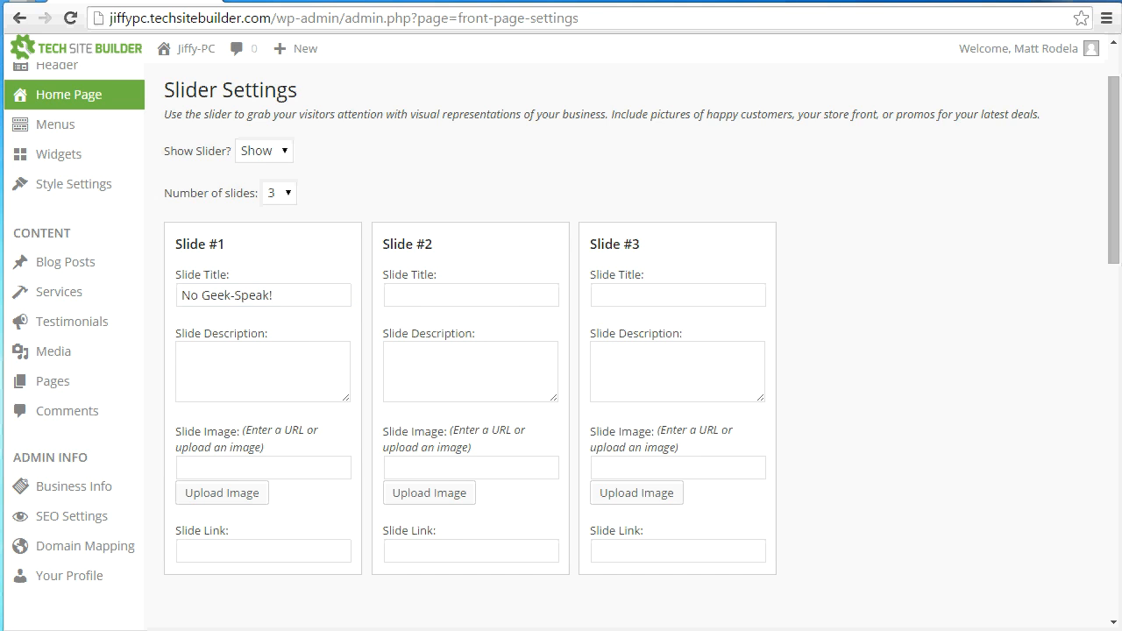
Step: Fill in Slide #1's description: "At Jiffy-PC we pride ourselves on being friendly and approachable. We will explain your computer problem in language you can understand."
{"action": "left_click", "coordinate": [296, 372]}
{"action": "type", "text": "We will explain your computer problem in language you can understand."}
{"action": "left_click_drag", "start_coordinate": [342, 368], "coordinate": [342, 359]}
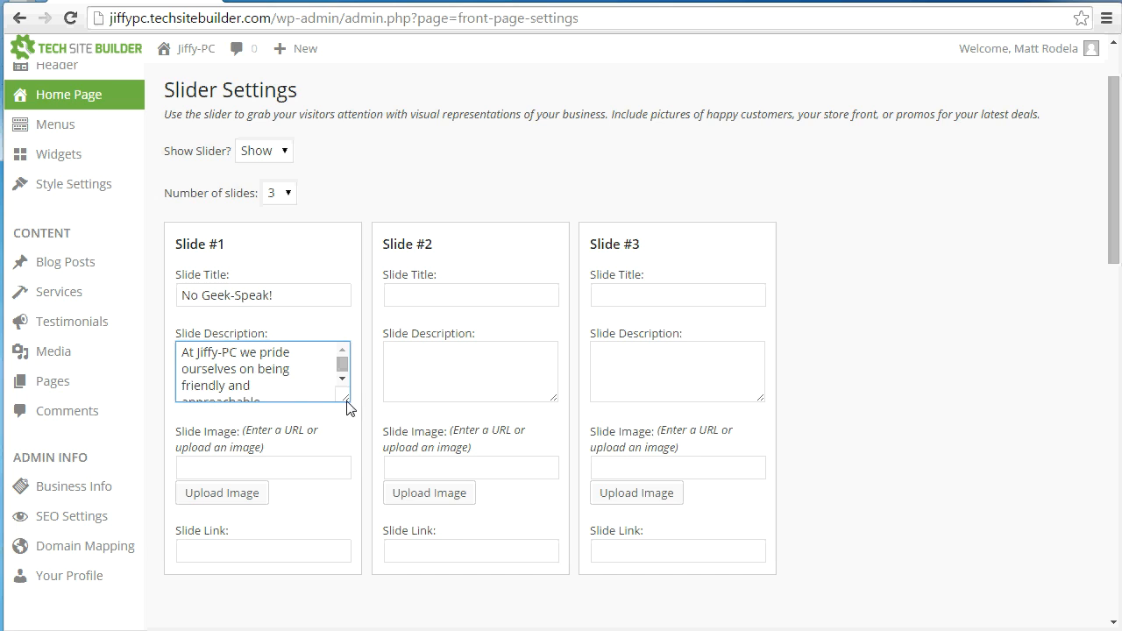
{"action": "left_click", "coordinate": [343, 378]}
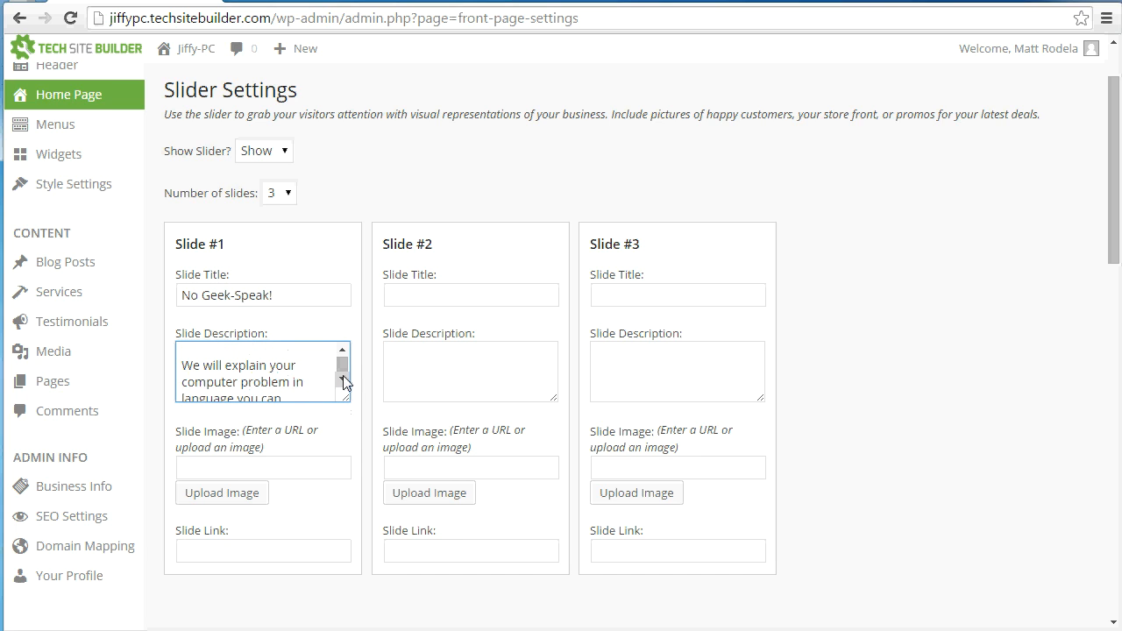
{"action": "left_click", "coordinate": [342, 349]}
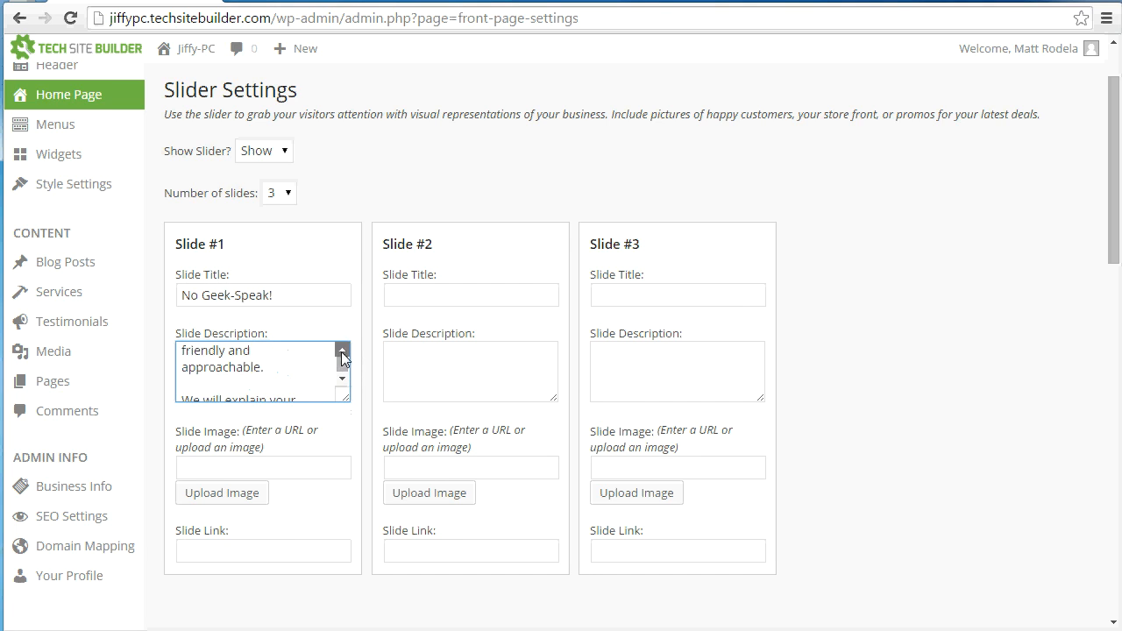
Step: Join the two sentences of Slide #1's description into one paragraph and enlarge the description box to fit the text
{"action": "left_click", "coordinate": [290, 375]}
{"action": "key", "text": "Delete"}
{"action": "key", "text": "Delete"}
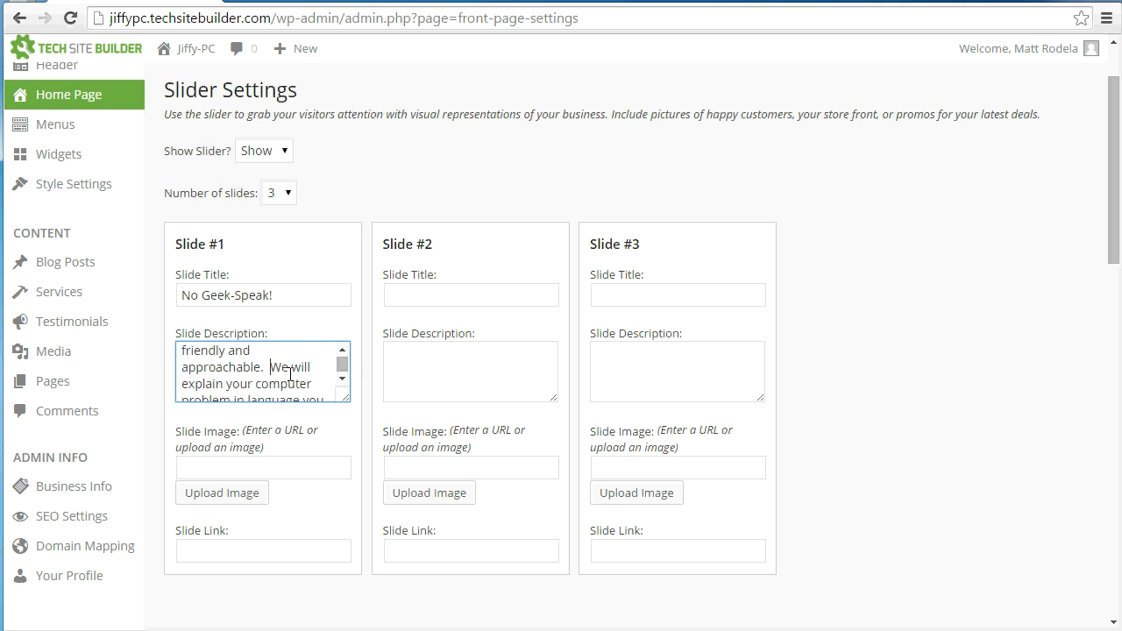
{"action": "left_click_drag", "start_coordinate": [346, 399], "coordinate": [347, 451]}
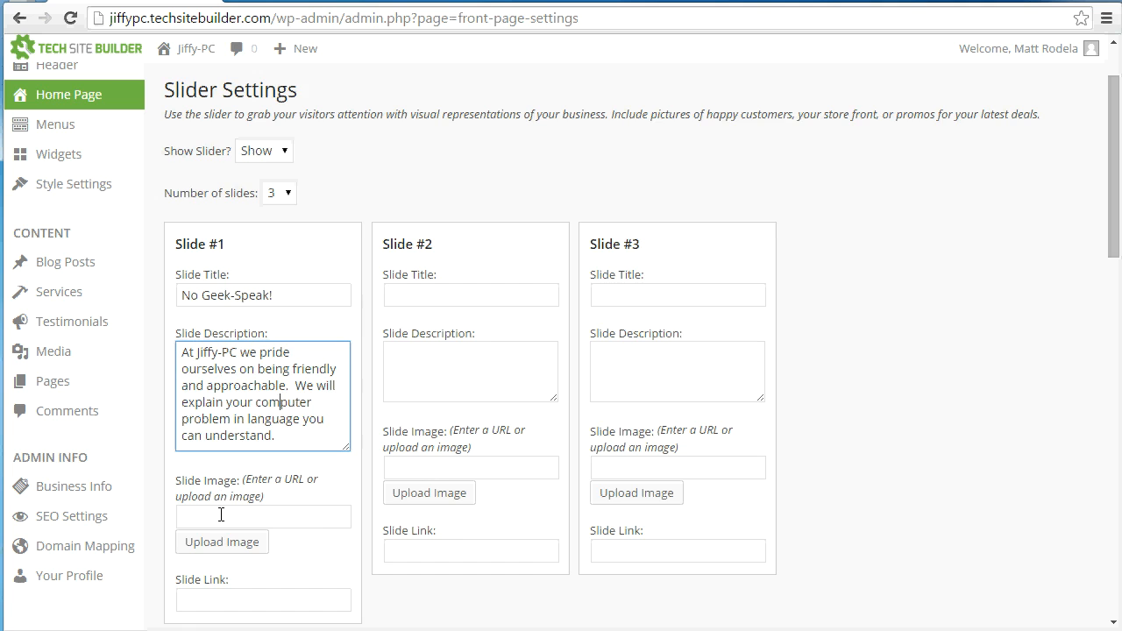
Step: Upload slider-1.jpg and set it as the image of Slide #1, leaving the slide link empty
{"action": "scroll", "coordinate": [220, 514], "scroll_direction": "down", "scroll_amount": 1}
{"action": "left_click", "coordinate": [240, 430]}
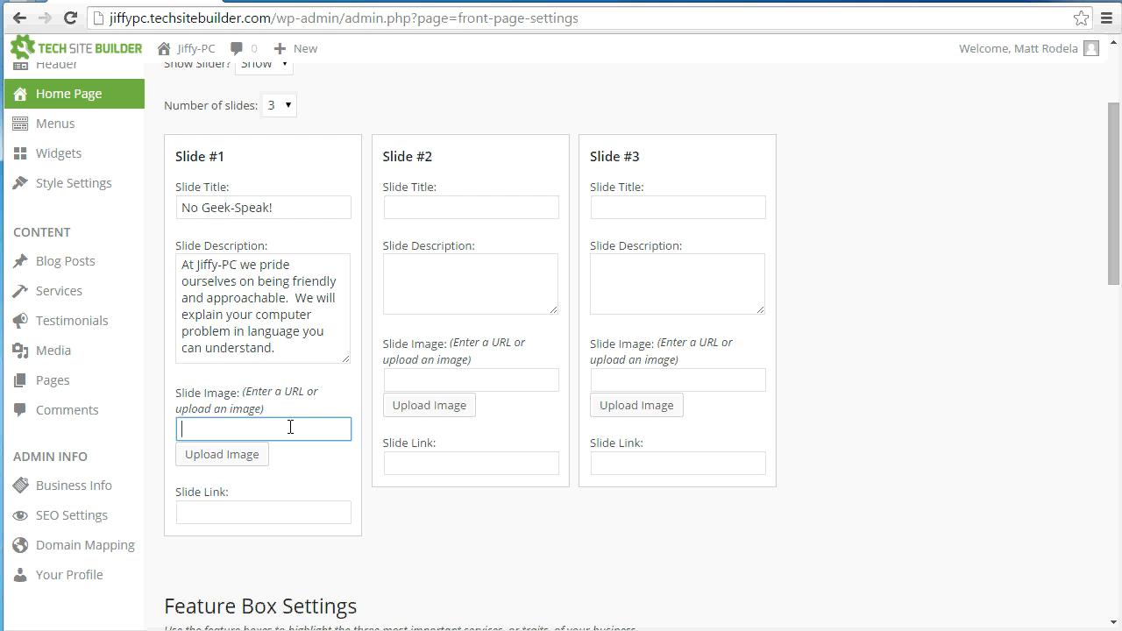
{"action": "left_click", "coordinate": [213, 466]}
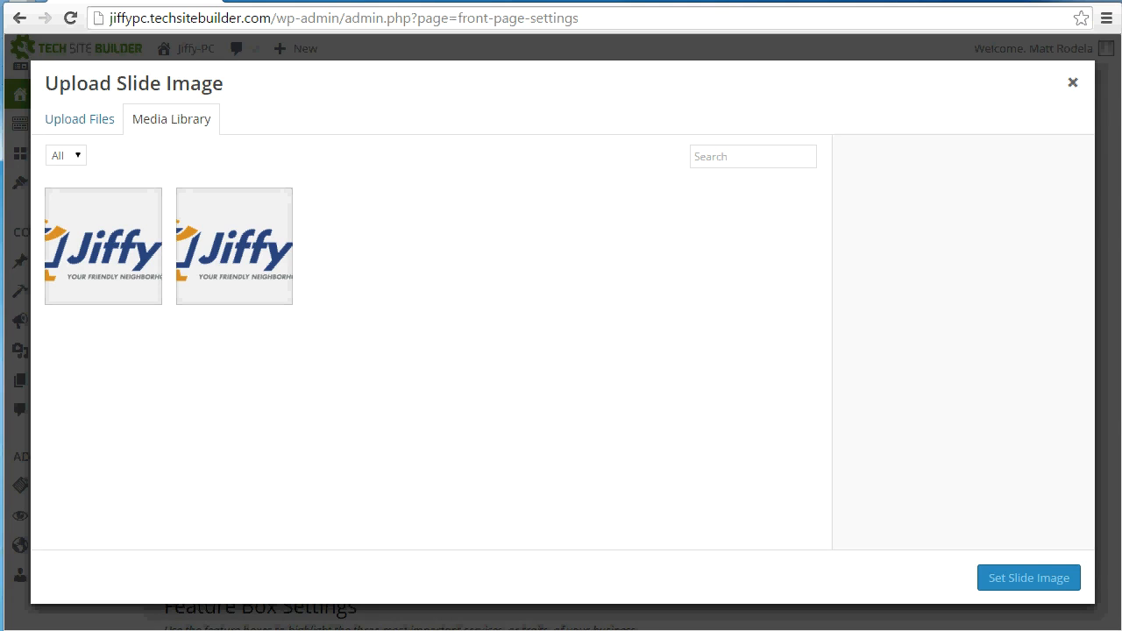
{"action": "left_click", "coordinate": [77, 132]}
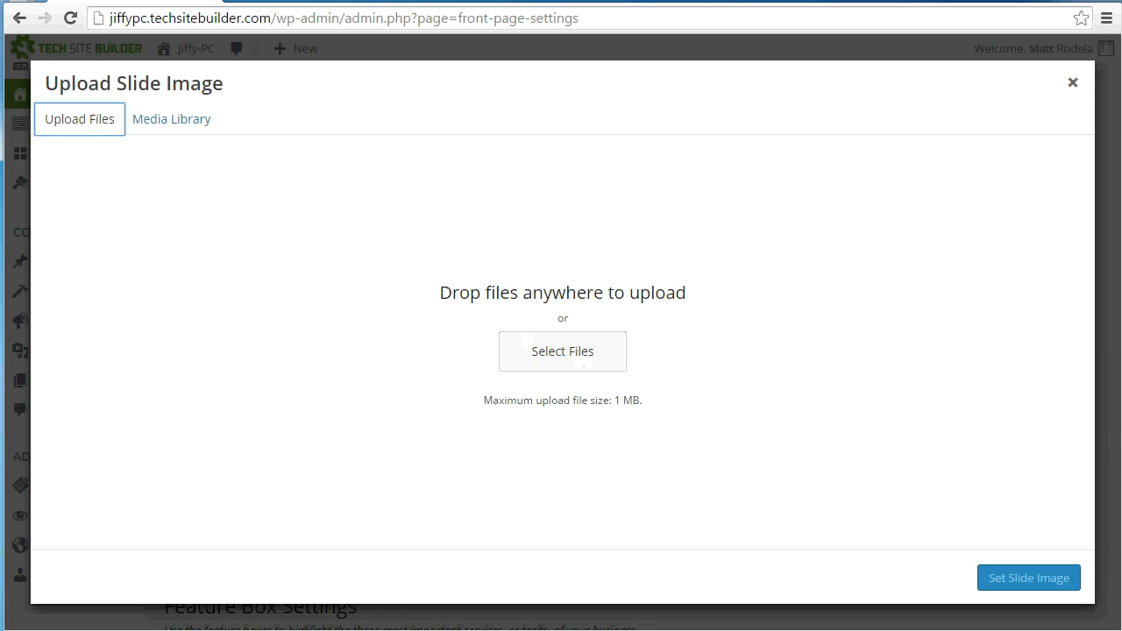
{"action": "left_click_drag", "start_coordinate": [1121, 336], "coordinate": [571, 319]}
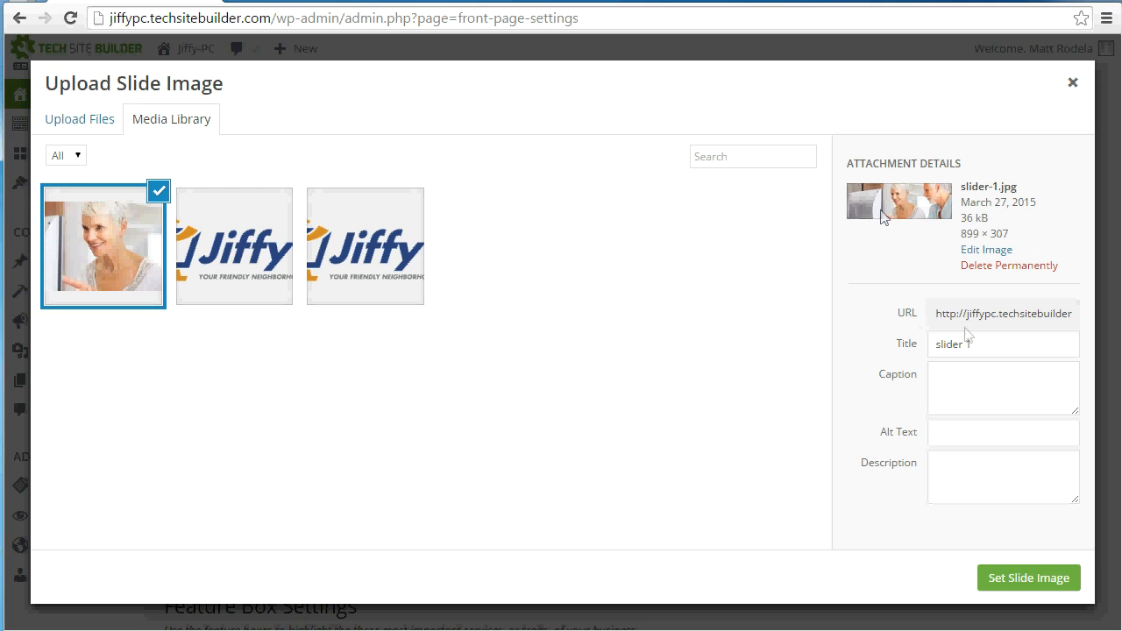
{"action": "left_click", "coordinate": [1001, 580]}
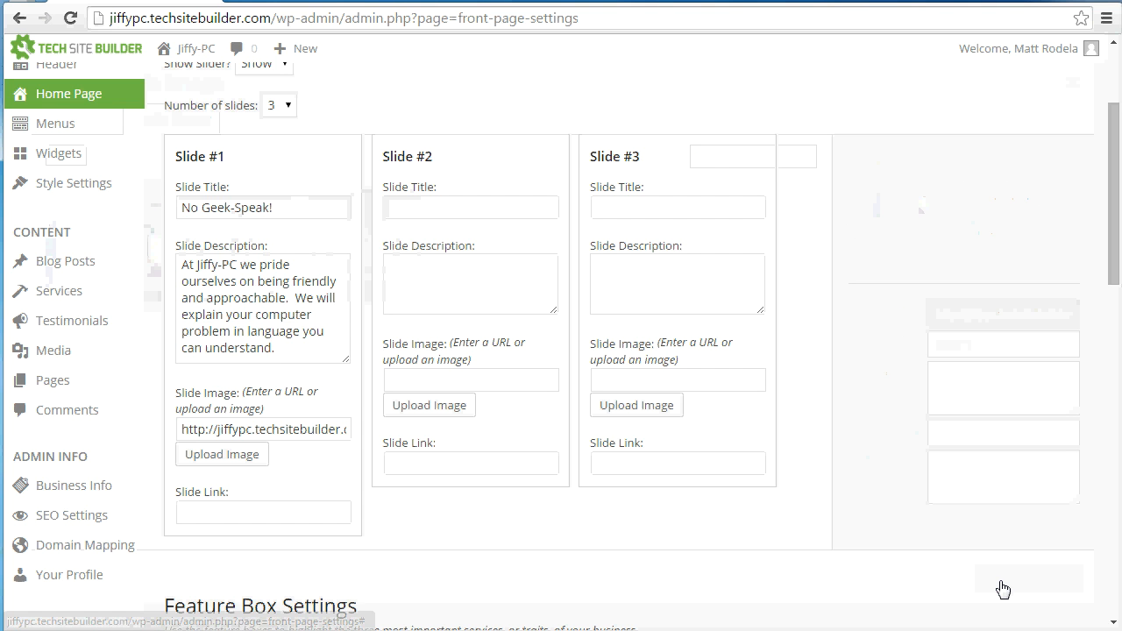
{"action": "left_click", "coordinate": [245, 518]}
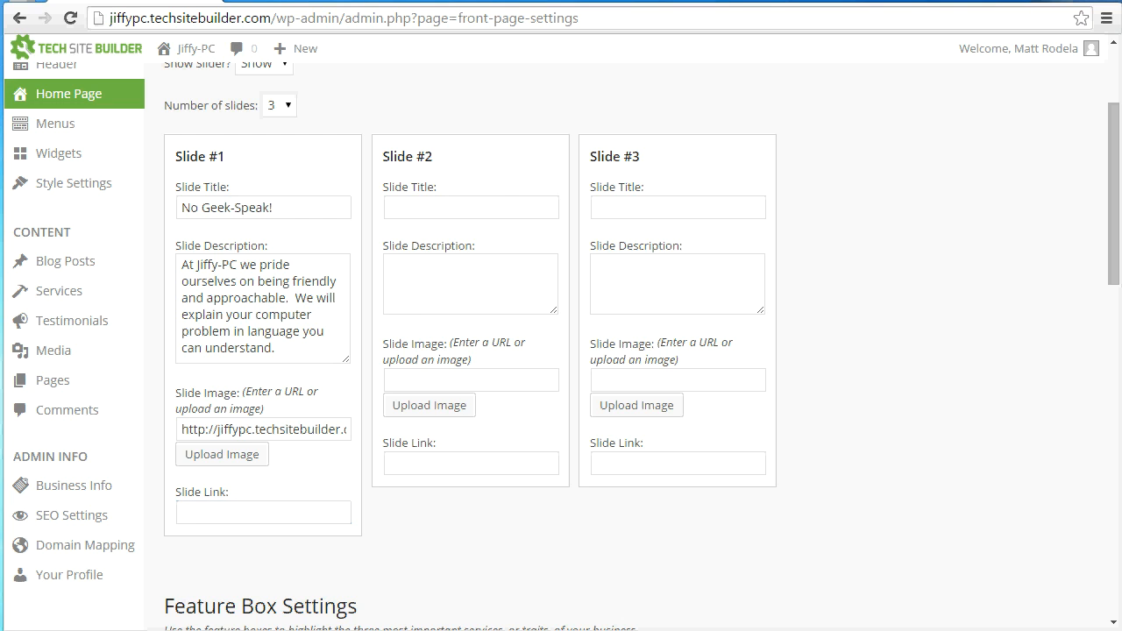
Step: Title Slide #2 "Protect Your PC" and paste its description about anti-virus and backup solutions, removing the stray line breaks
{"action": "left_click", "coordinate": [512, 207]}
{"action": "type", "text": "Protect Your PC"}
{"action": "left_click", "coordinate": [508, 286]}
{"action": "key", "text": "ctrl+v"}
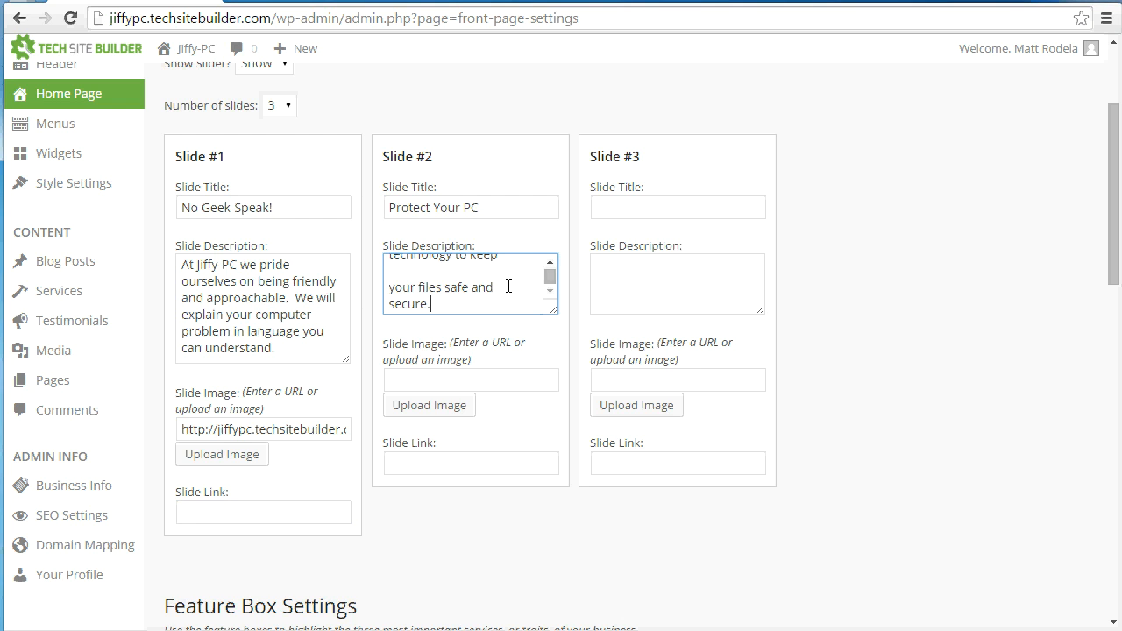
{"action": "key", "text": "BackSpace"}
{"action": "key", "text": "BackSpace"}
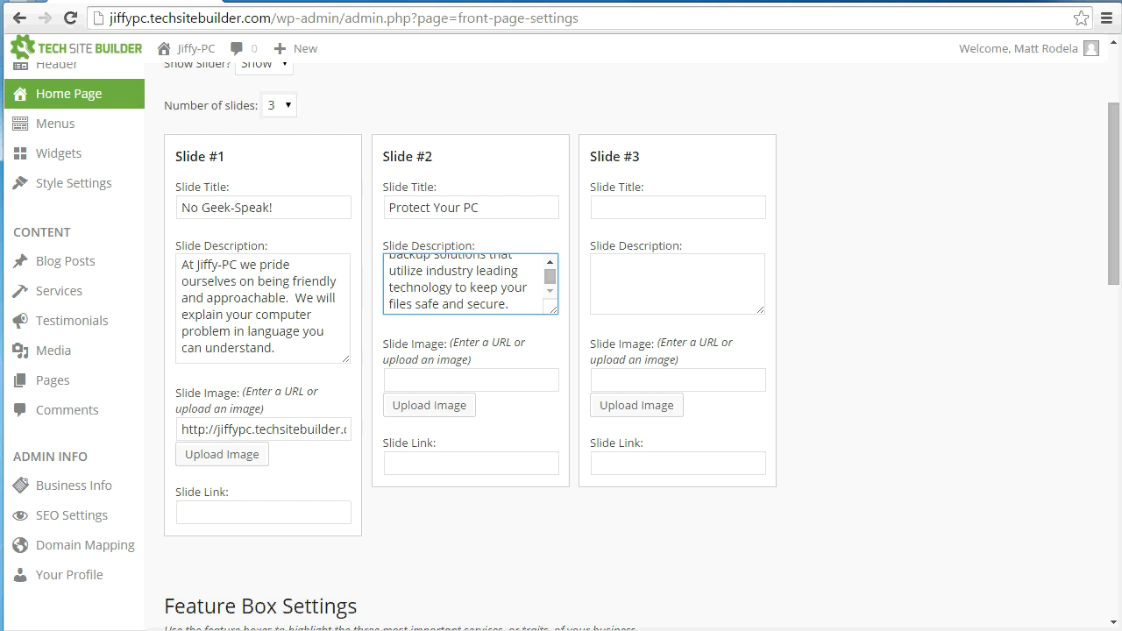
Step: Upload an image file as Slide #2's image and save the home page settings
{"action": "left_click", "coordinate": [453, 413]}
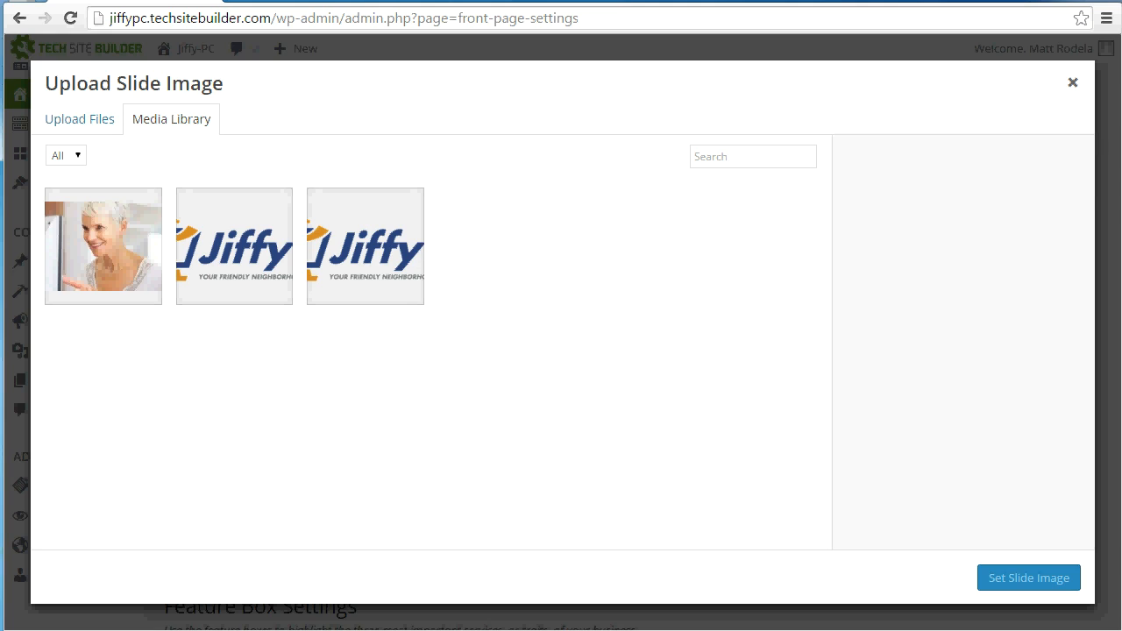
{"action": "left_click_drag", "start_coordinate": [1121, 301], "coordinate": [1014, 300]}
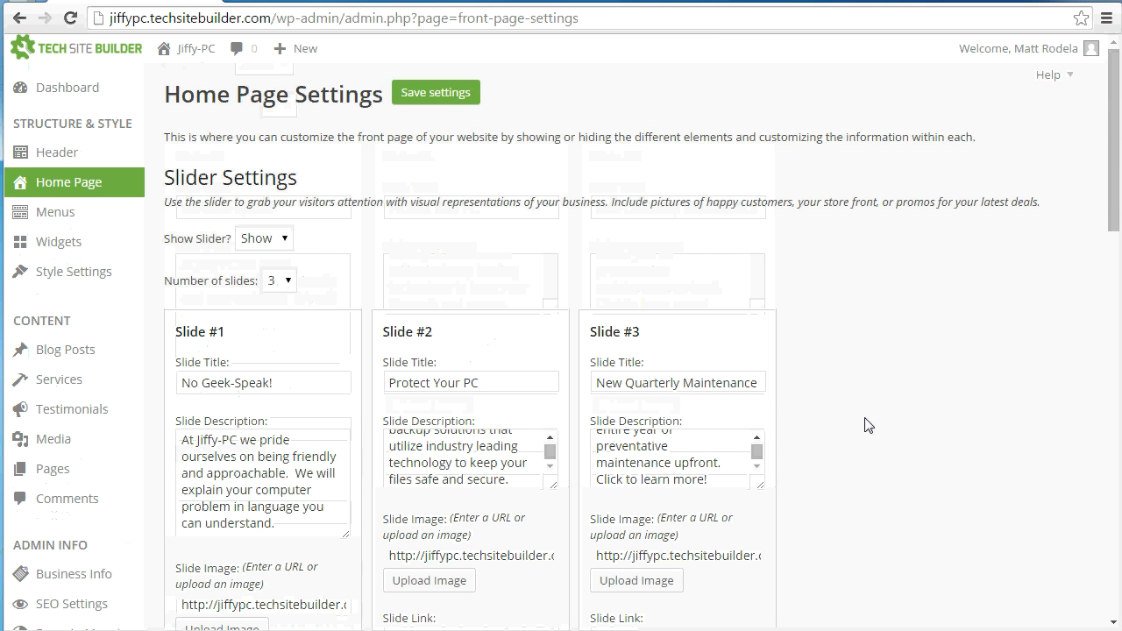
{"action": "left_click", "coordinate": [421, 92]}
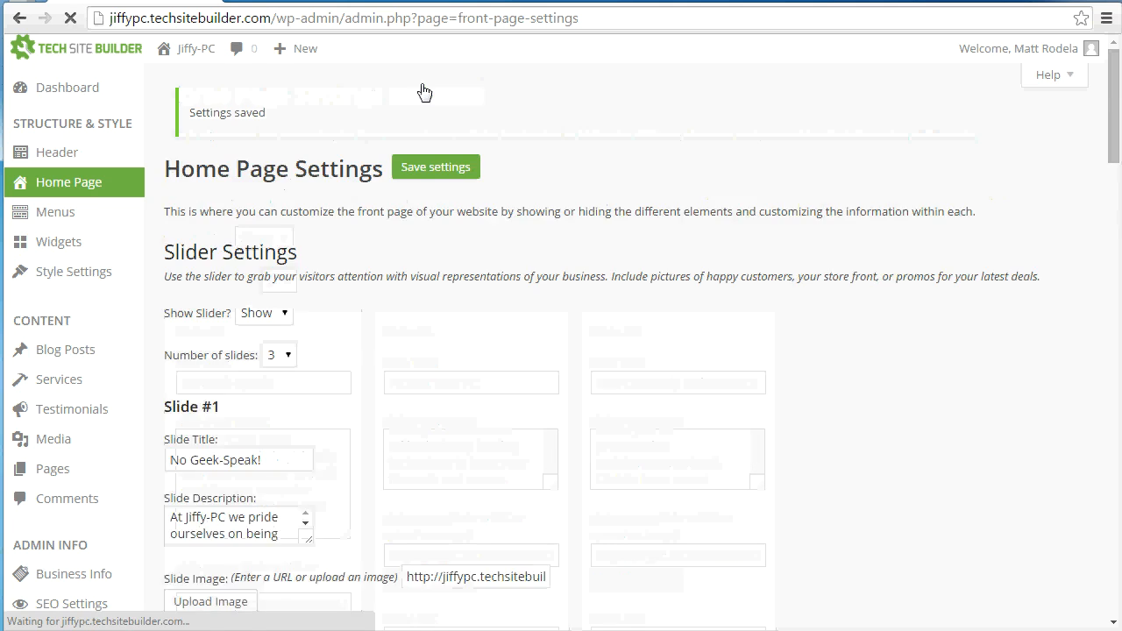
Step: Open the live home page, cycle backwards through the slider's slides and look over the feature boxes below it
{"action": "left_click", "coordinate": [169, 55]}
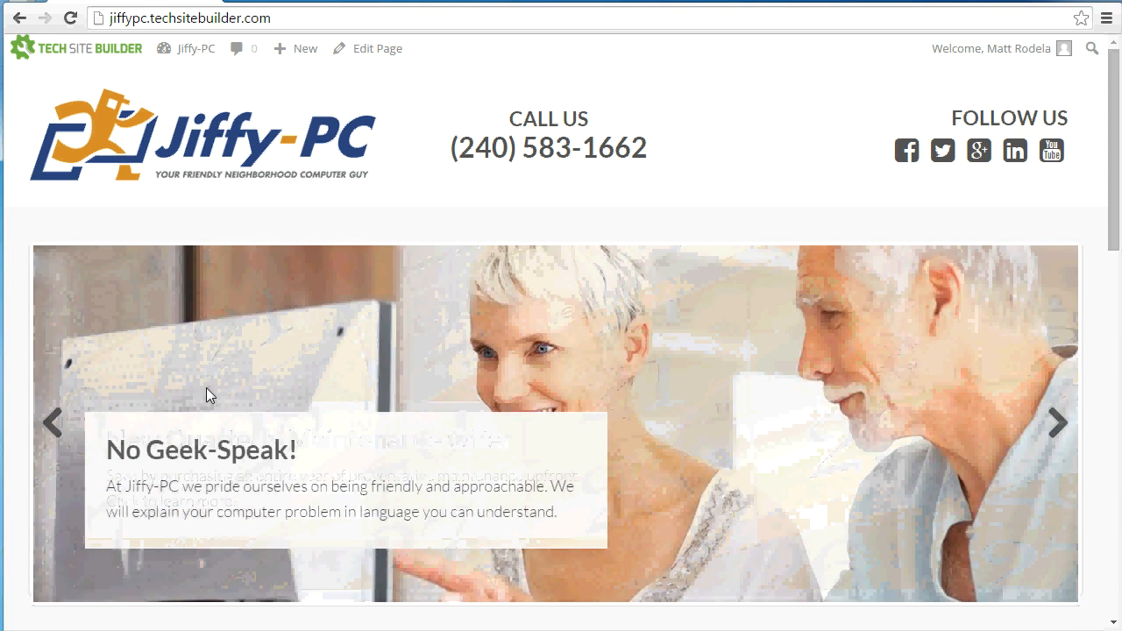
{"action": "left_click", "coordinate": [51, 428]}
{"action": "left_click", "coordinate": [51, 426]}
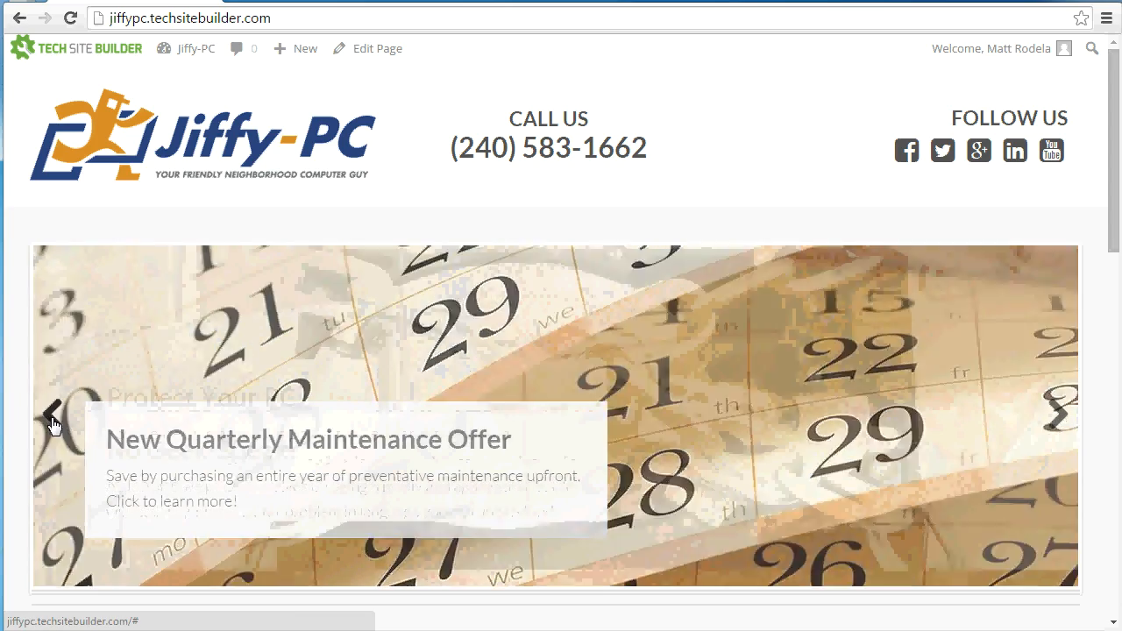
{"action": "left_click", "coordinate": [51, 425]}
{"action": "left_click", "coordinate": [53, 424]}
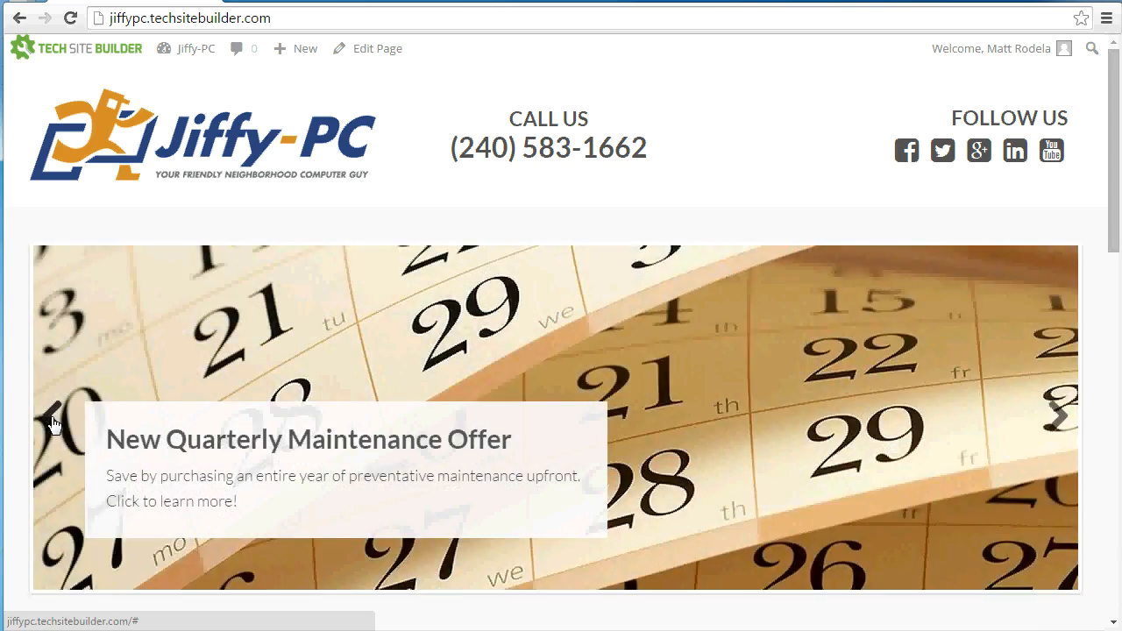
{"action": "left_click", "coordinate": [52, 424]}
{"action": "left_click", "coordinate": [52, 422]}
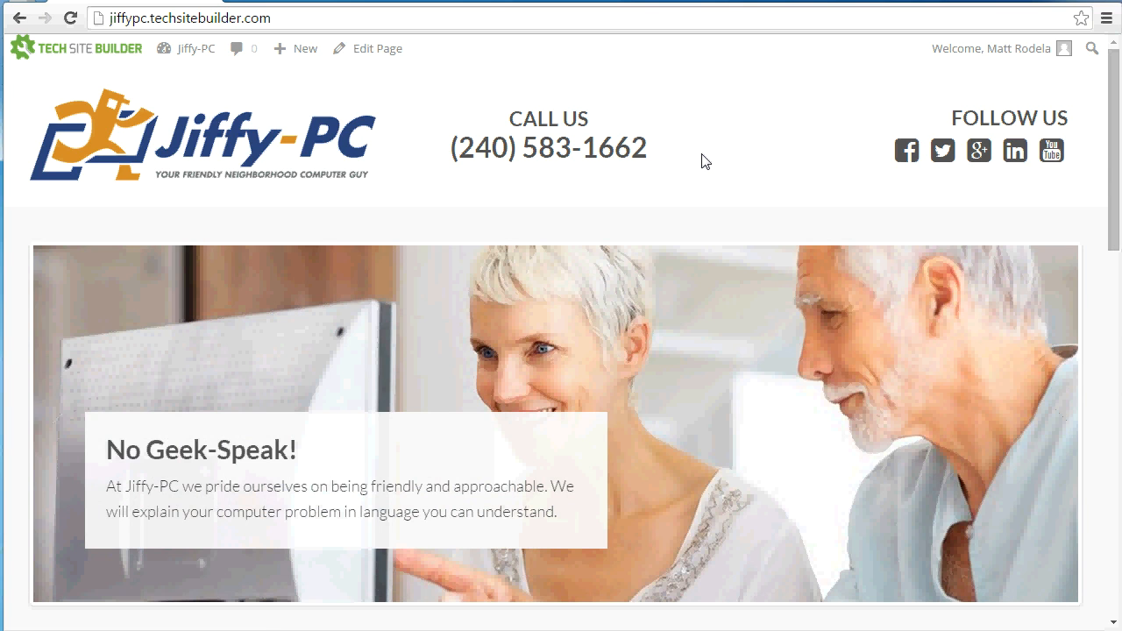
{"action": "scroll", "coordinate": [701, 161], "scroll_direction": "down", "scroll_amount": 5}
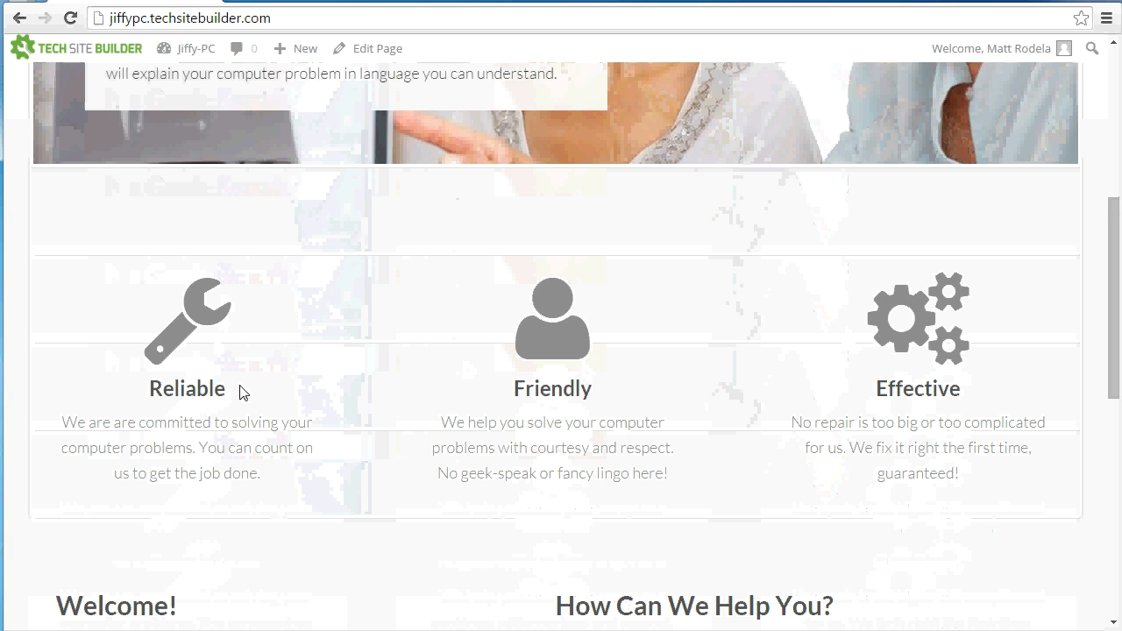
{"action": "scroll", "coordinate": [377, 263], "scroll_direction": "up", "scroll_amount": 3}
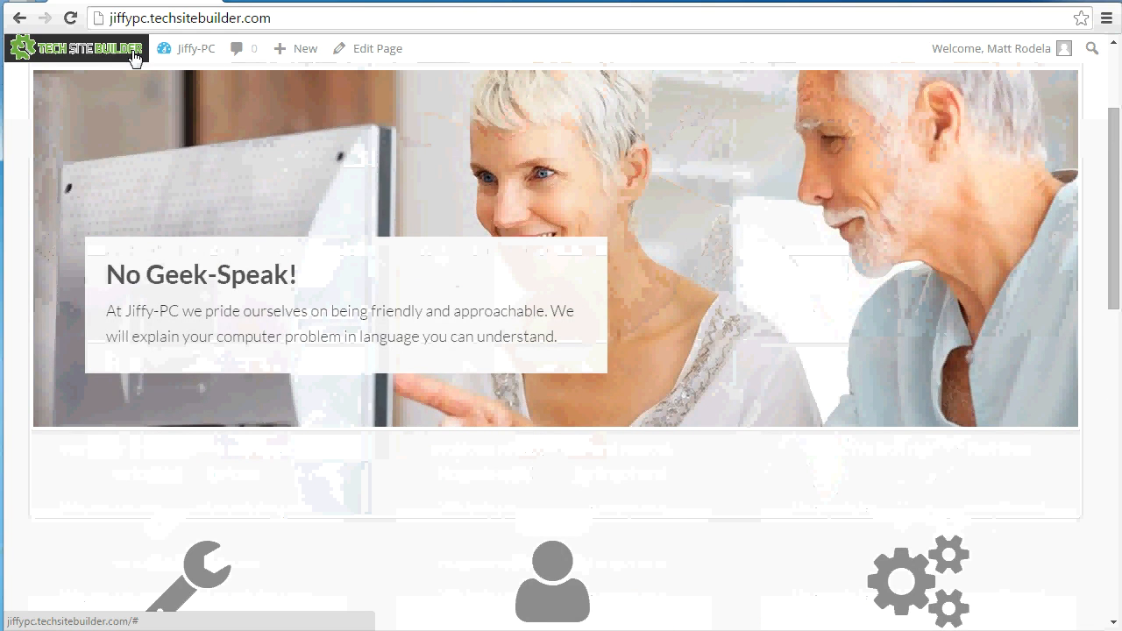
Step: Return to the home page settings and review the three feature boxes' settings, including the icon choices for Feature Box #1
{"action": "left_click", "coordinate": [15, 19]}
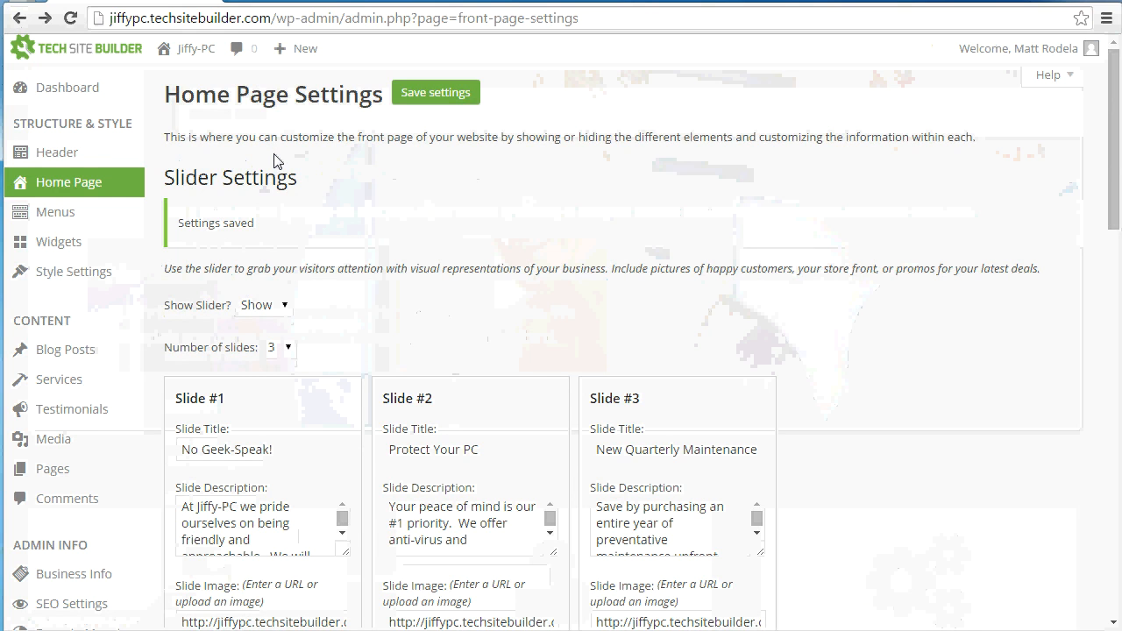
{"action": "scroll", "coordinate": [333, 210], "scroll_direction": "down", "scroll_amount": 5}
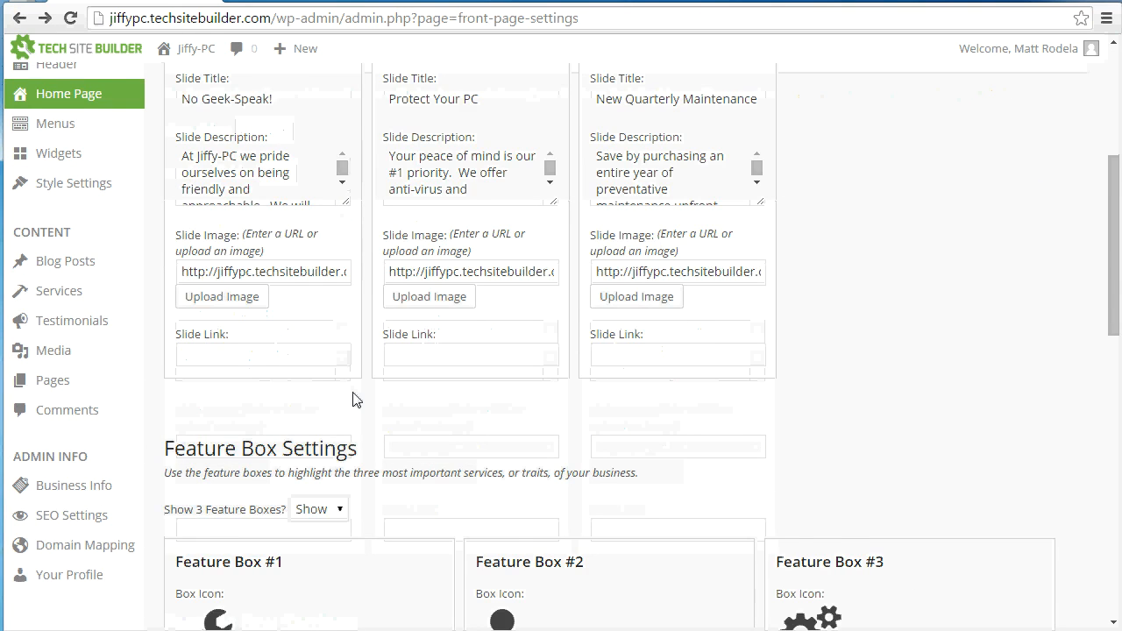
{"action": "scroll", "coordinate": [430, 387], "scroll_direction": "down", "scroll_amount": 1}
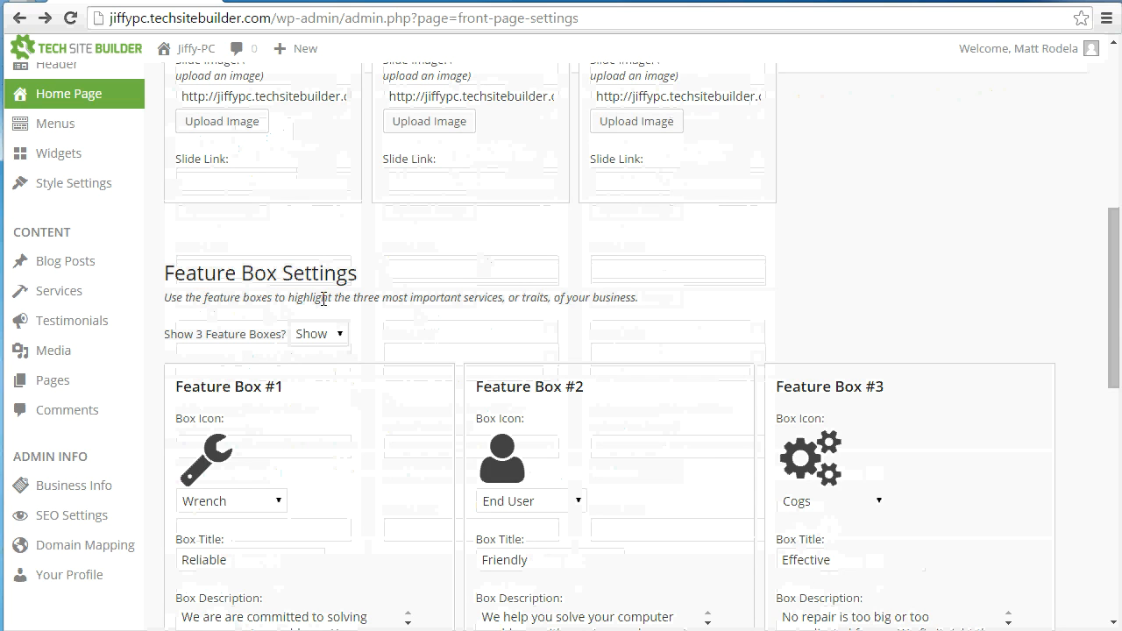
{"action": "scroll", "coordinate": [368, 296], "scroll_direction": "down", "scroll_amount": 1}
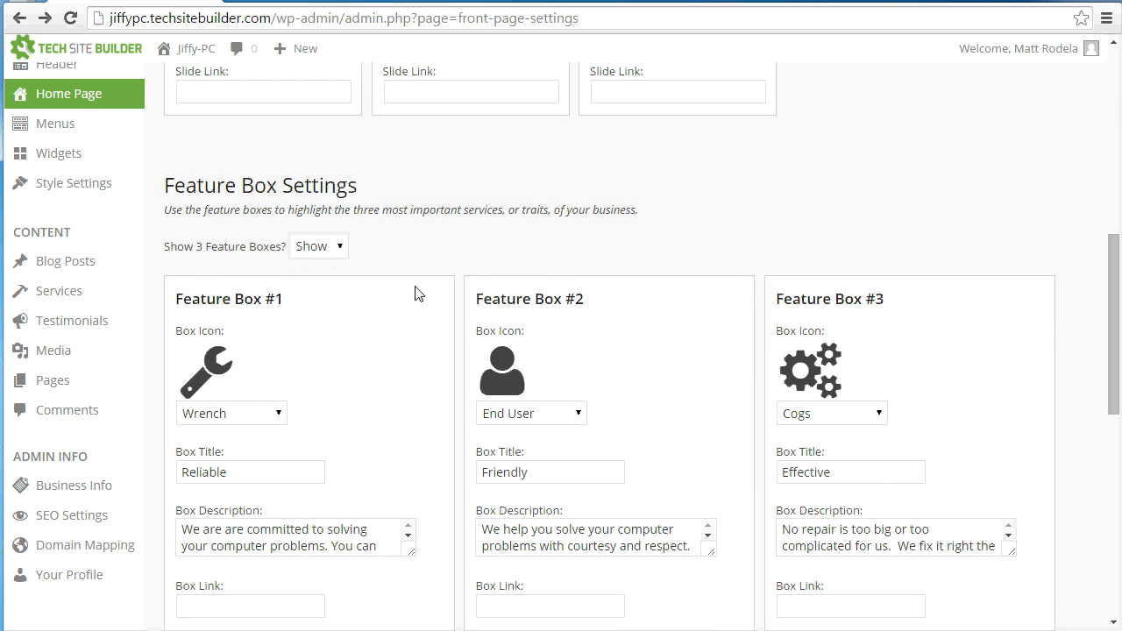
{"action": "scroll", "coordinate": [400, 268], "scroll_direction": "down", "scroll_amount": 1}
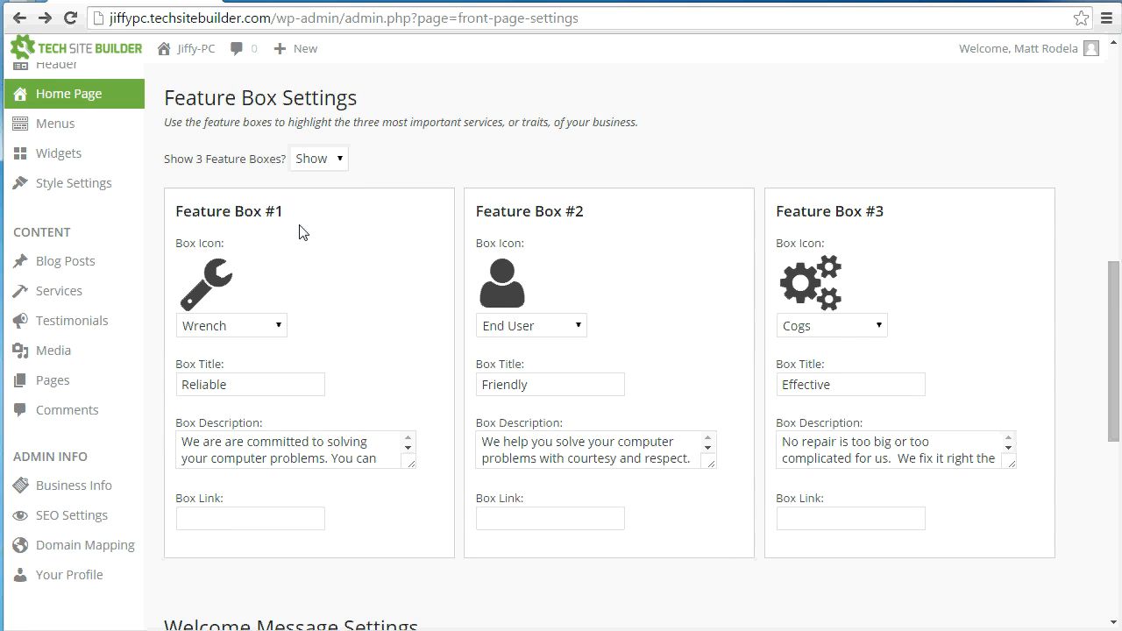
{"action": "left_click", "coordinate": [218, 328]}
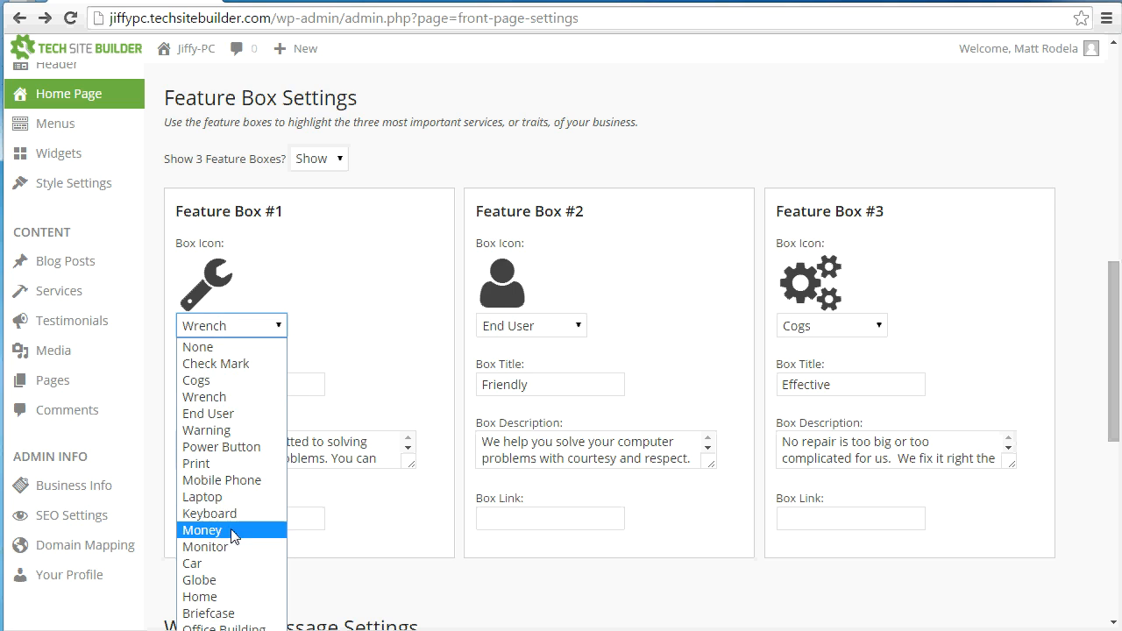
{"action": "left_click", "coordinate": [333, 295]}
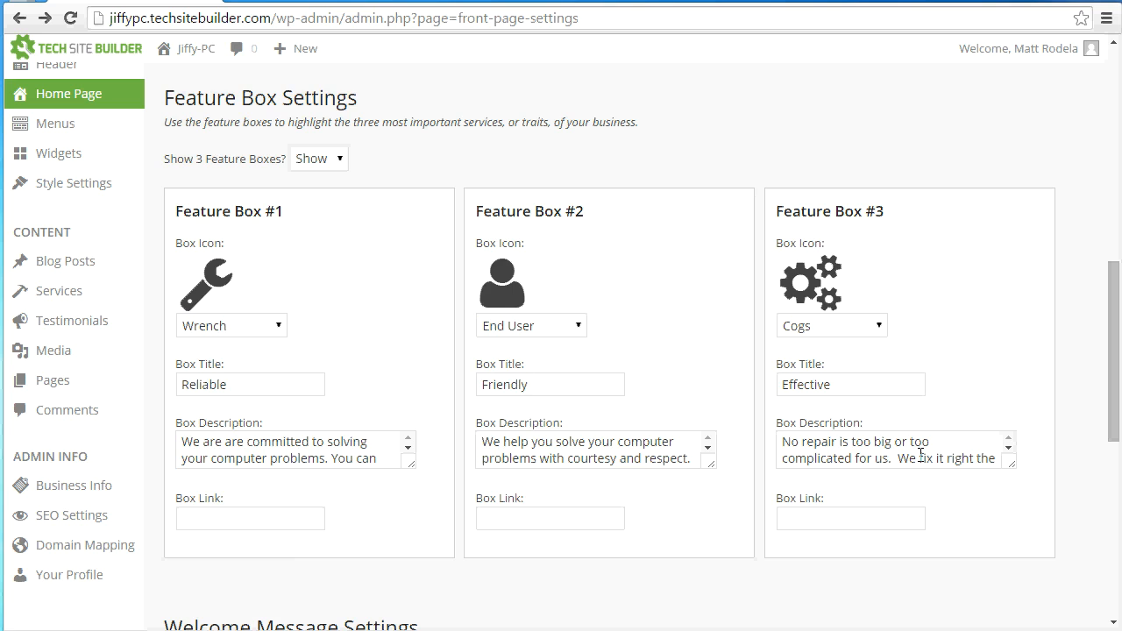
{"action": "left_click", "coordinate": [835, 454]}
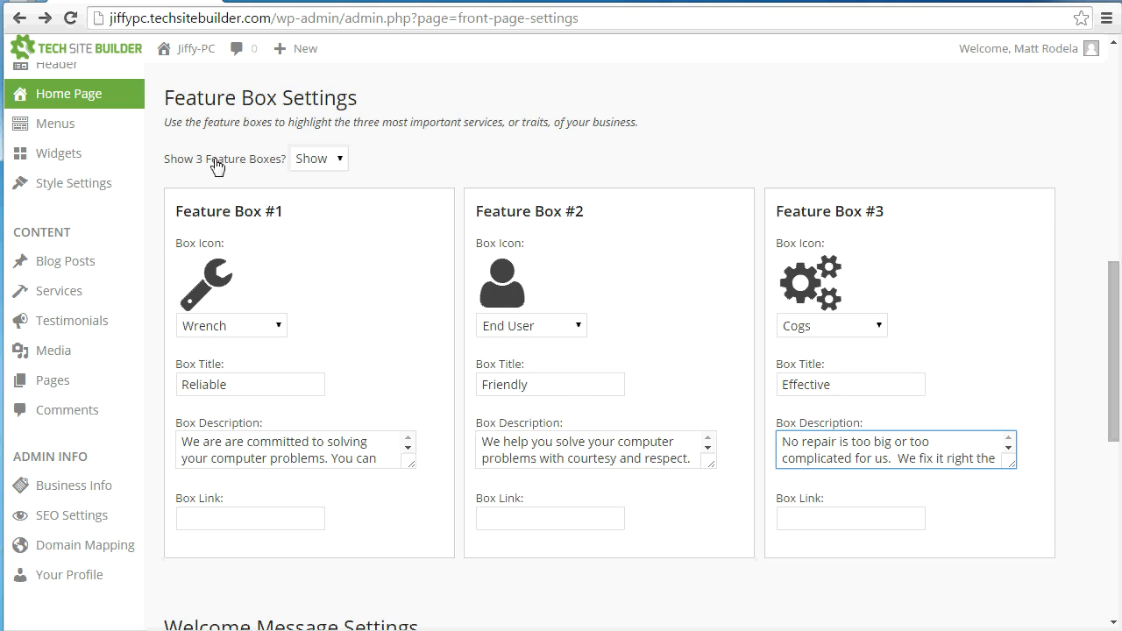
Step: Try the Money icon for Feature Box #1, and set the box's icon to Home
{"action": "left_click", "coordinate": [279, 329]}
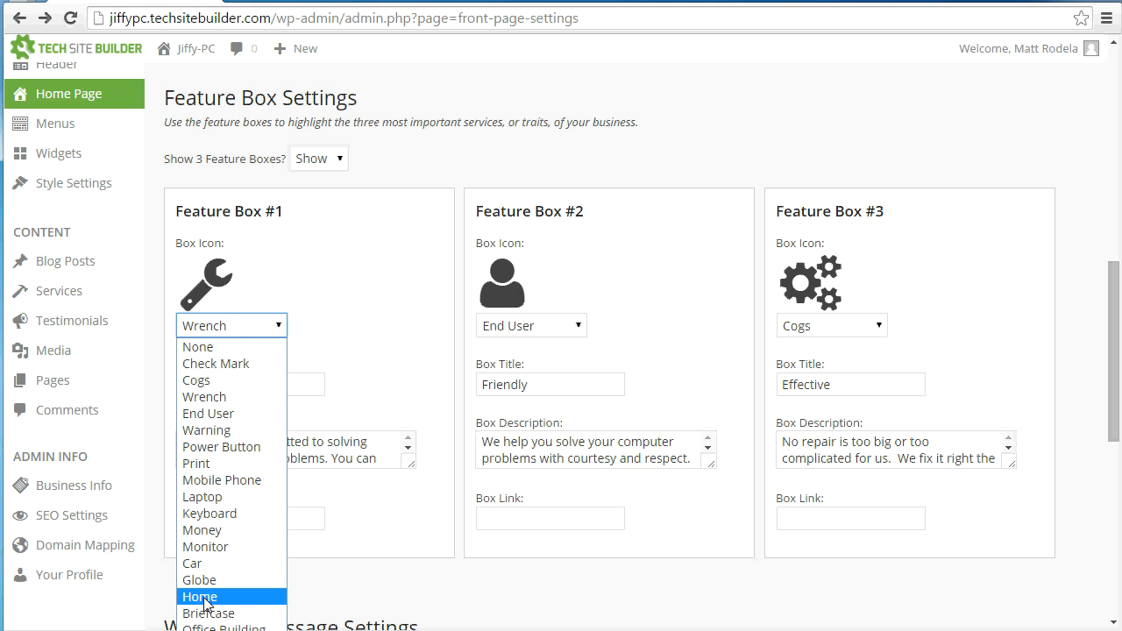
{"action": "left_click", "coordinate": [213, 530]}
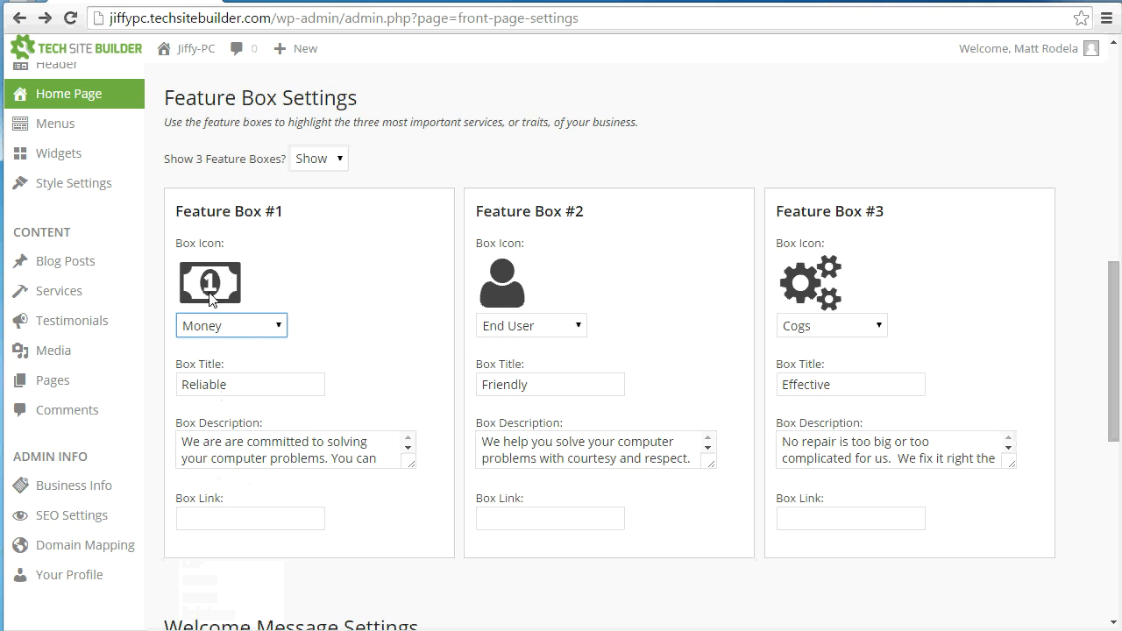
{"action": "left_click", "coordinate": [214, 328]}
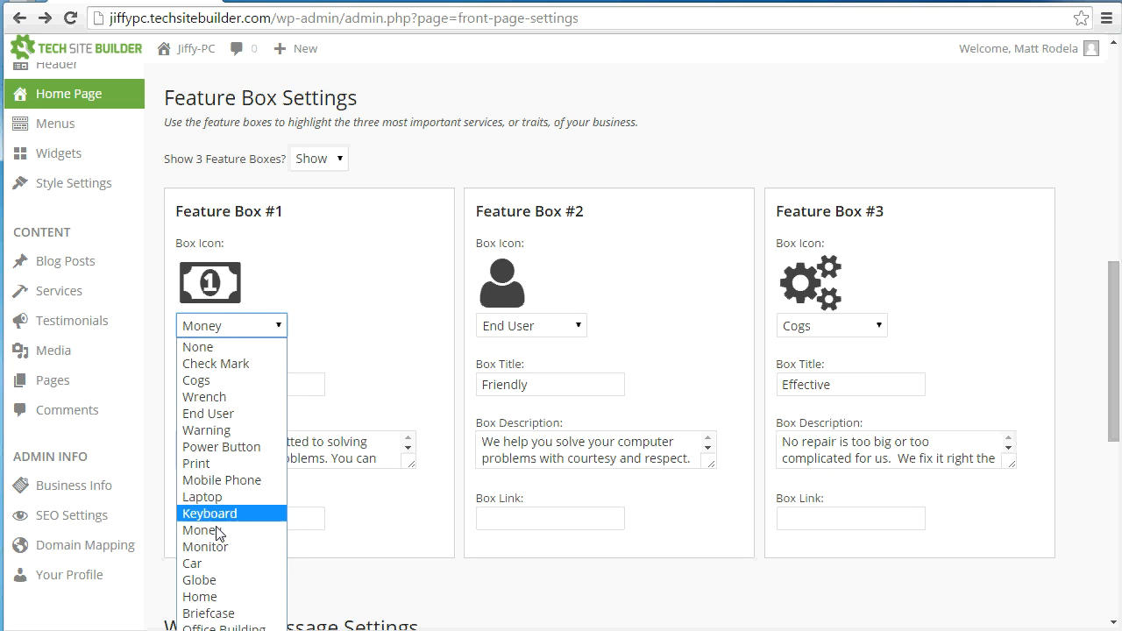
{"action": "left_click", "coordinate": [218, 600]}
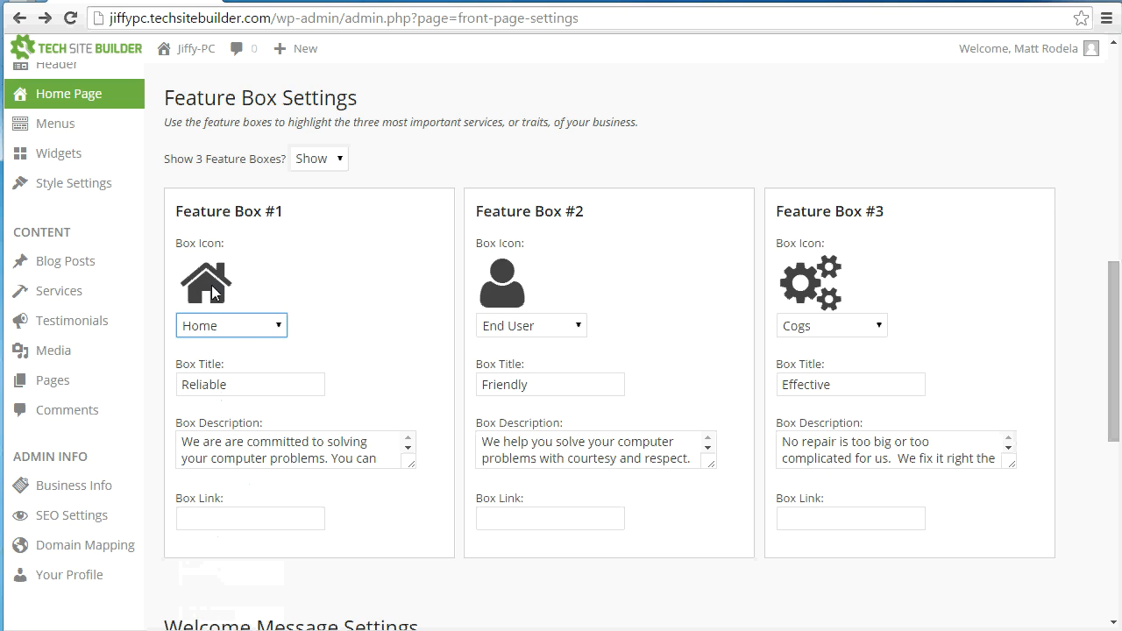
Step: Replace Feature Box #1's title with "In Your Home"
{"action": "double_click", "coordinate": [248, 378]}
{"action": "mouse_move", "coordinate": [126, 379]}
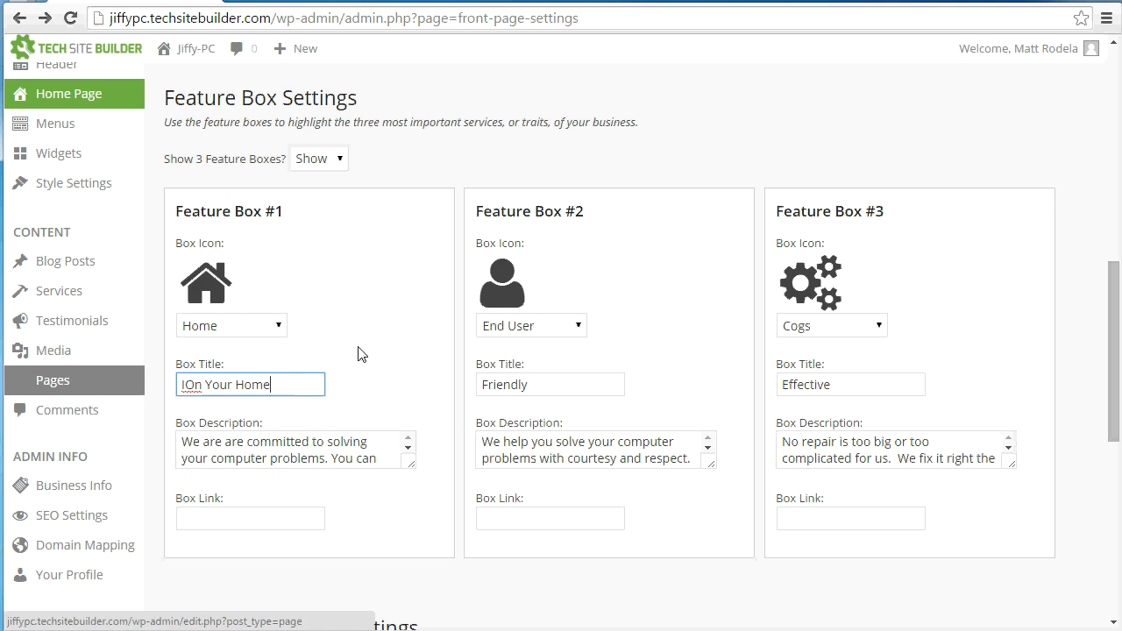
{"action": "left_click", "coordinate": [198, 390]}
{"action": "key", "text": "BackSpace"}
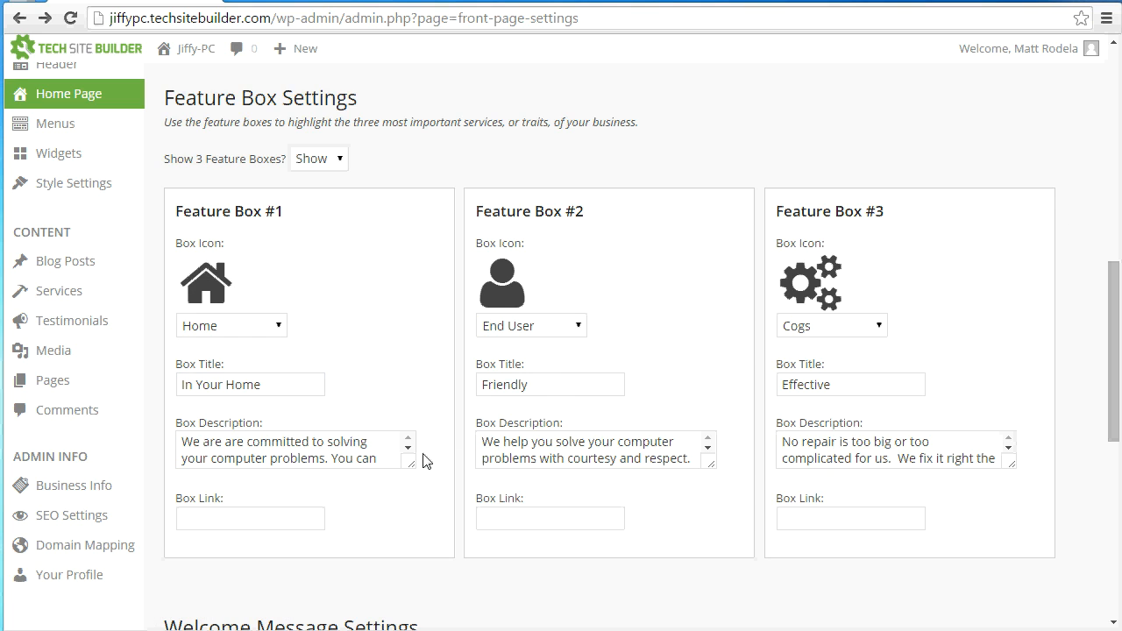
Step: Replace Feature Box #1's description with the copied text about coming to the customer's door, enlarging the field and removing the stray line breaks
{"action": "left_click", "coordinate": [187, 443]}
{"action": "left_click_drag", "start_coordinate": [188, 442], "coordinate": [418, 494]}
{"action": "key", "text": "ctrl+v"}
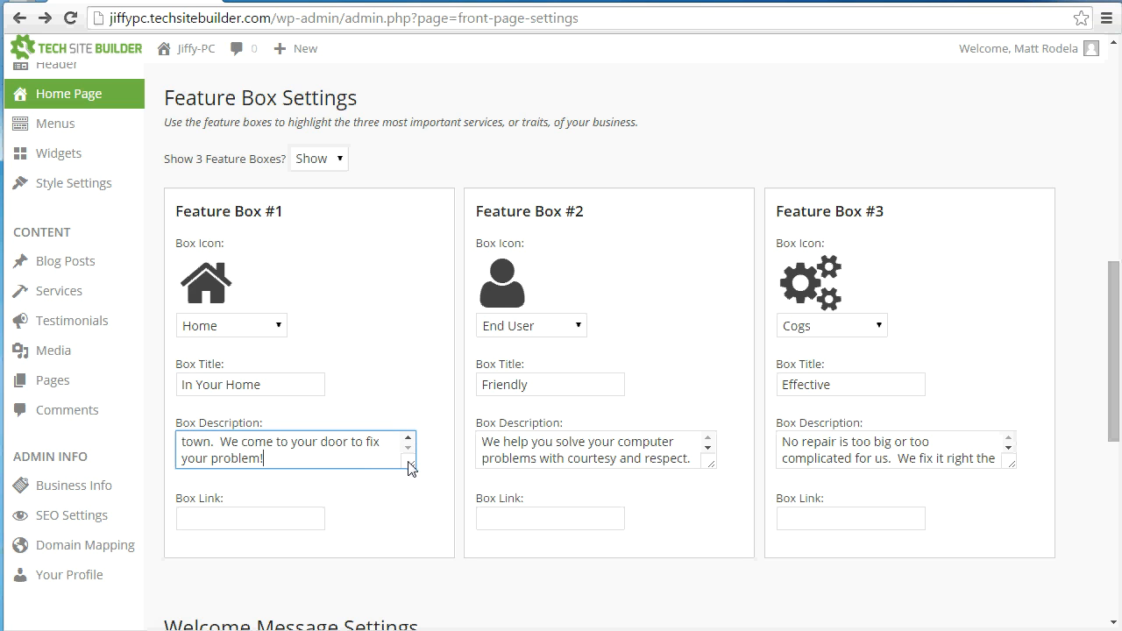
{"action": "left_click_drag", "start_coordinate": [409, 465], "coordinate": [443, 550]}
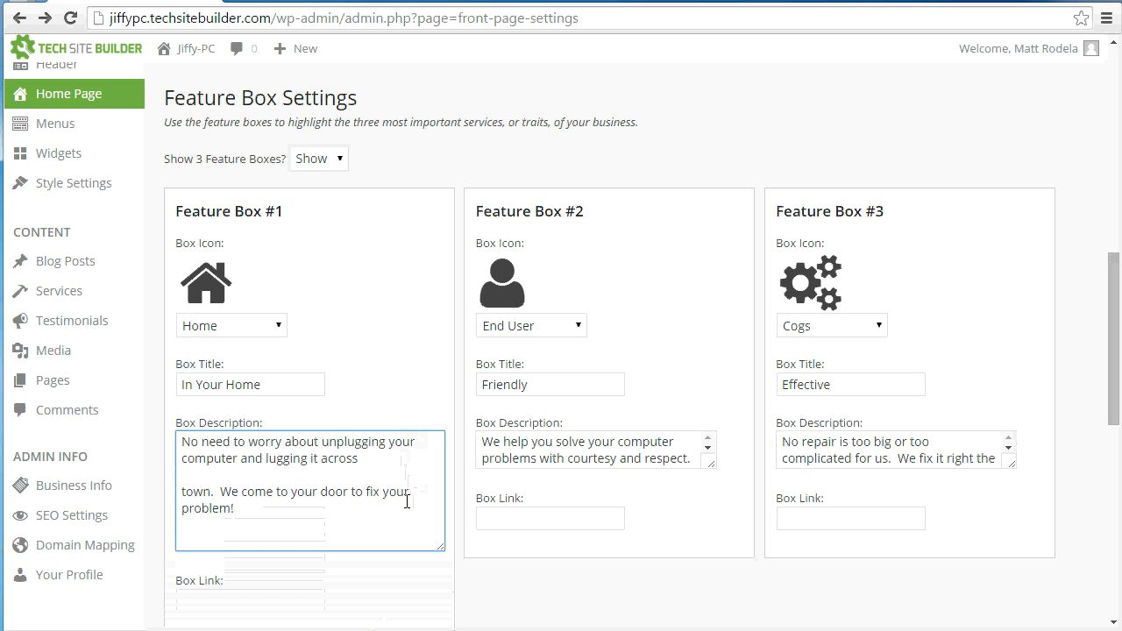
{"action": "left_click", "coordinate": [390, 463]}
{"action": "key", "text": "Delete"}
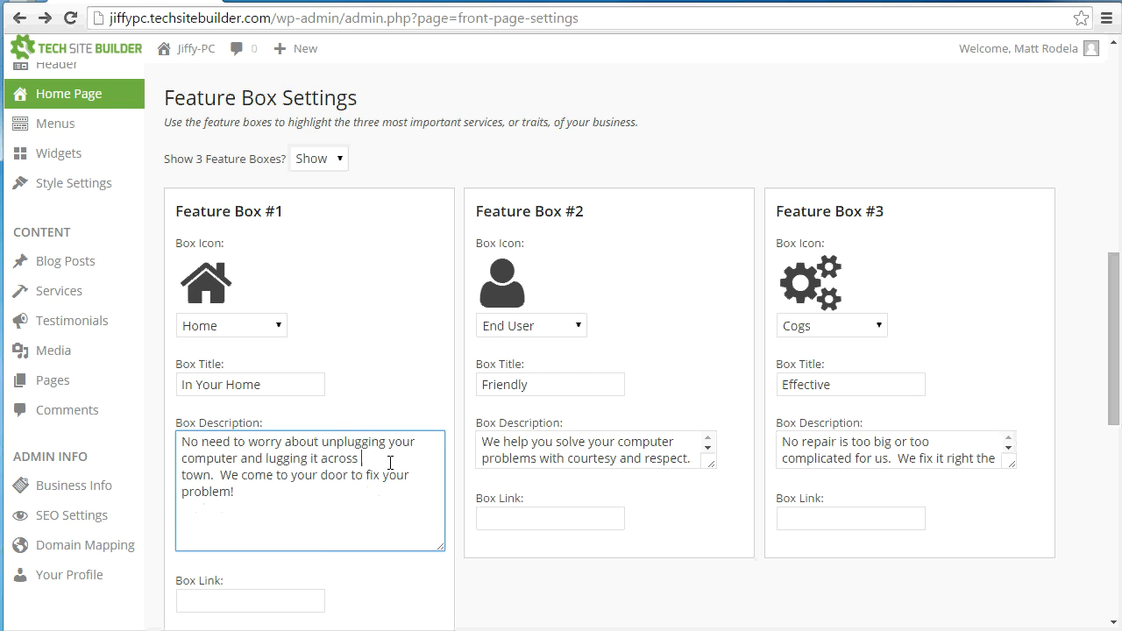
{"action": "key", "text": "Delete"}
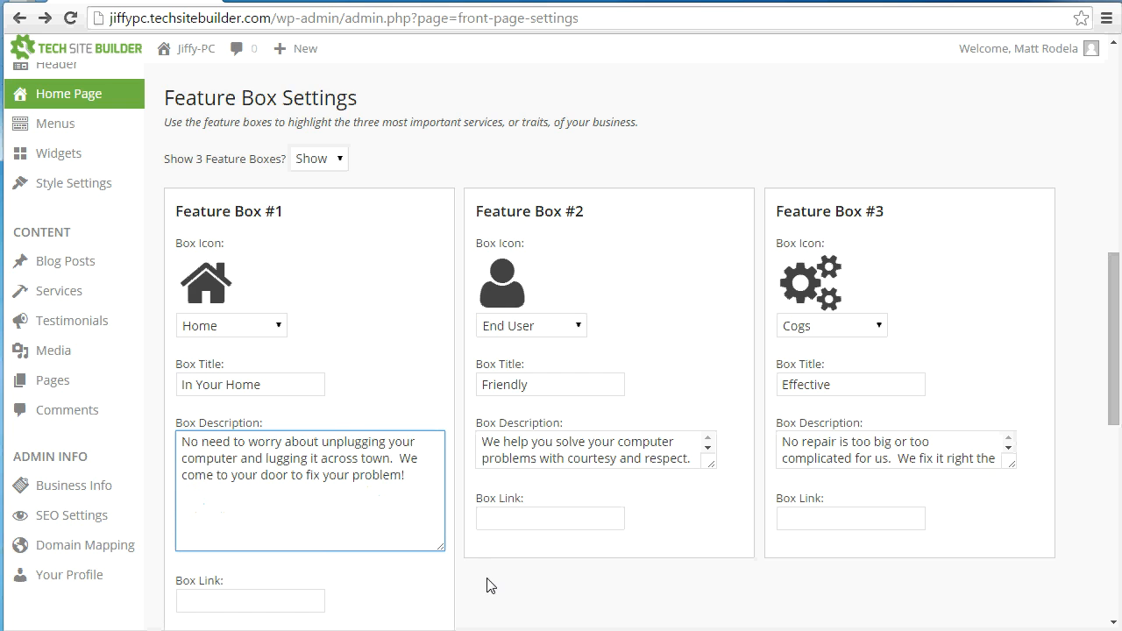
{"action": "left_click_drag", "start_coordinate": [444, 549], "coordinate": [428, 545]}
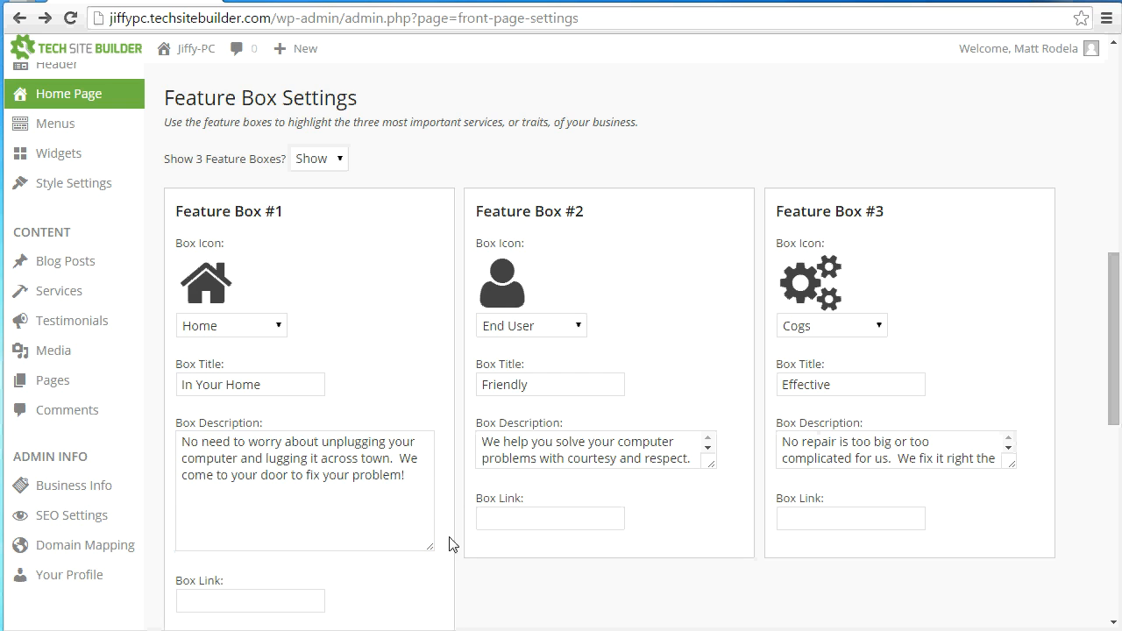
Step: Check Feature Box #1's empty link field and open the icon choices for Feature Box #2
{"action": "scroll", "coordinate": [394, 587], "scroll_direction": "down", "scroll_amount": 2}
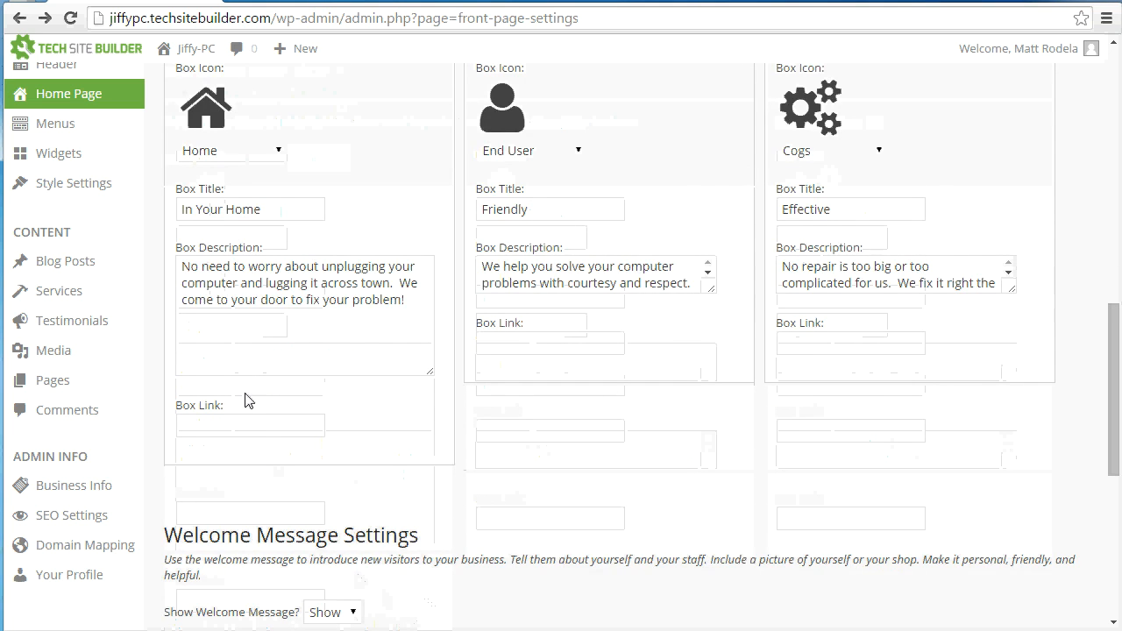
{"action": "scroll", "coordinate": [263, 427], "scroll_direction": "up", "scroll_amount": 1}
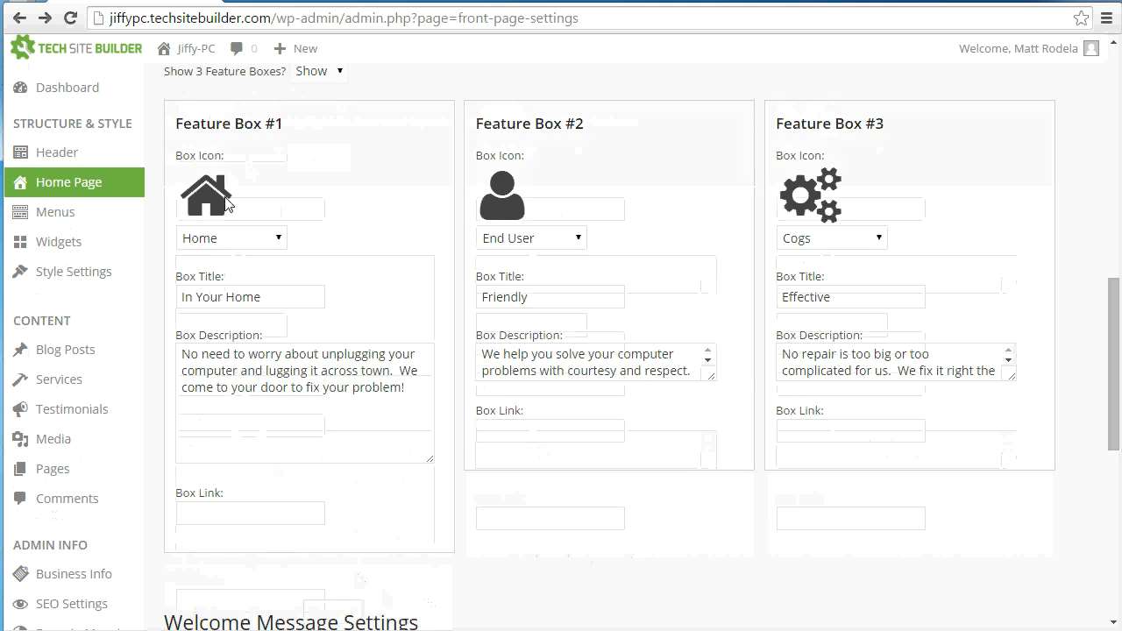
{"action": "left_click", "coordinate": [293, 513]}
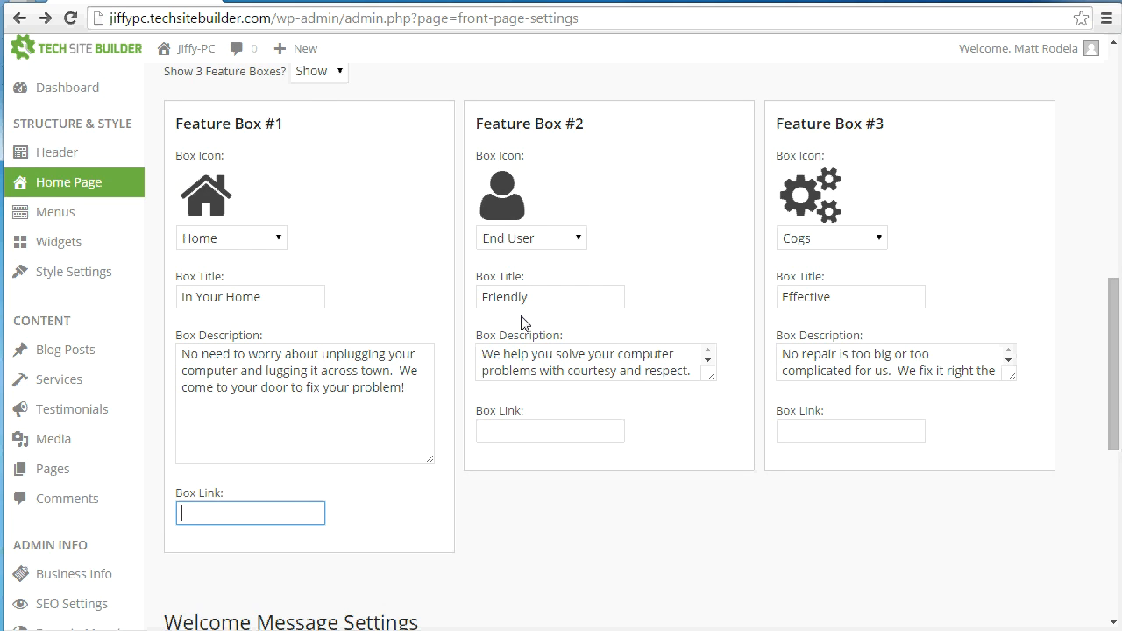
{"action": "left_click", "coordinate": [579, 237]}
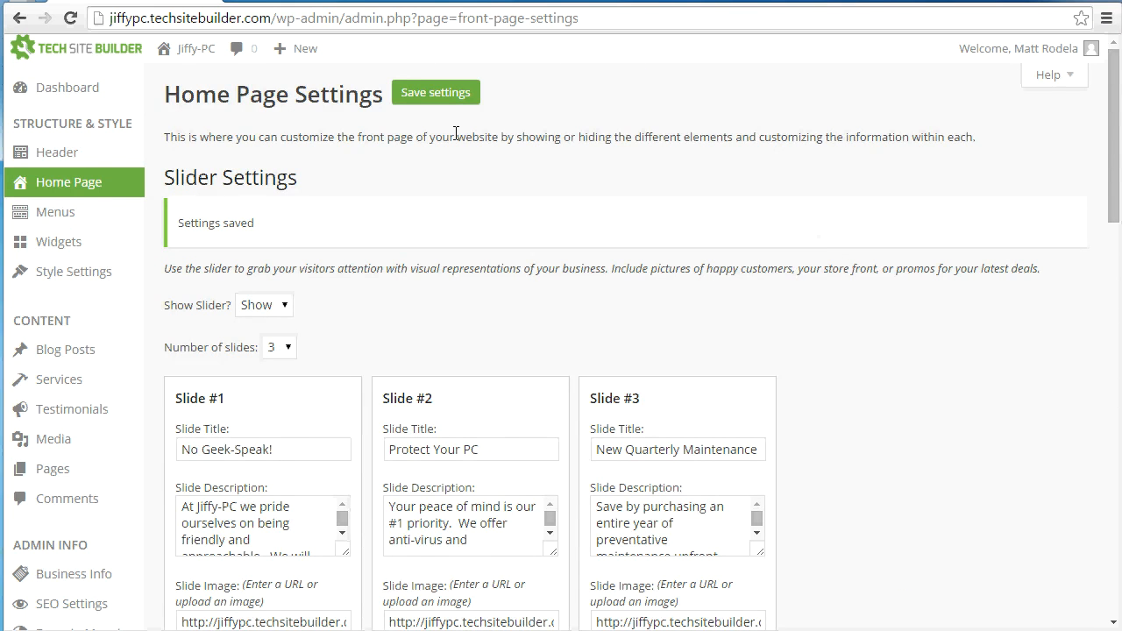
Step: Save the home page settings and review the three feature boxes on the live home page
{"action": "left_click", "coordinate": [442, 98]}
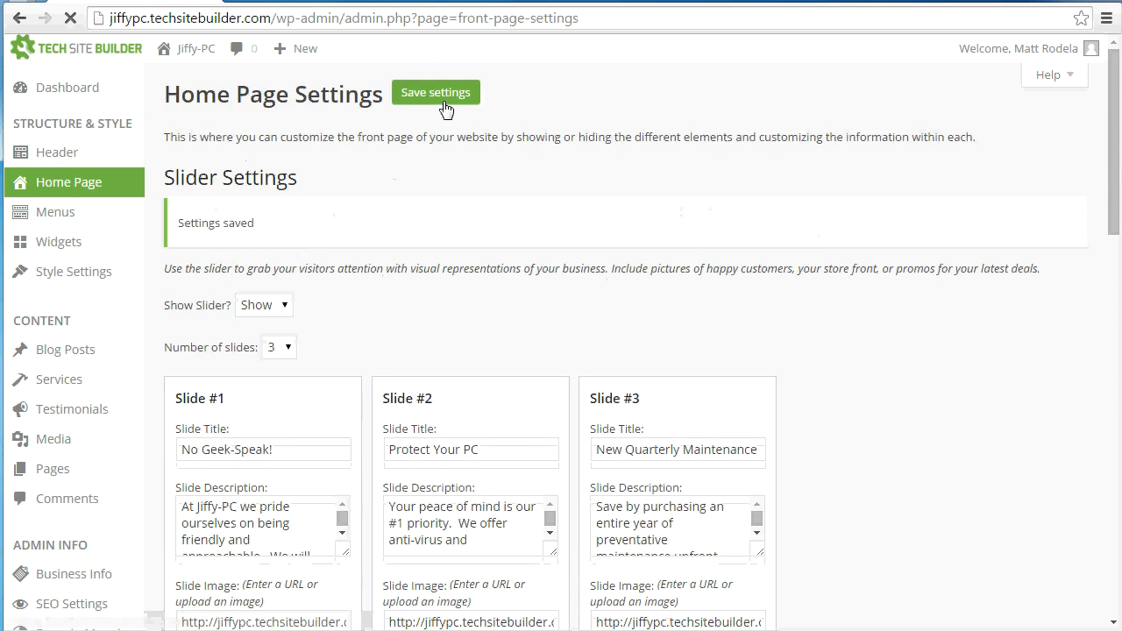
{"action": "left_click", "coordinate": [182, 58]}
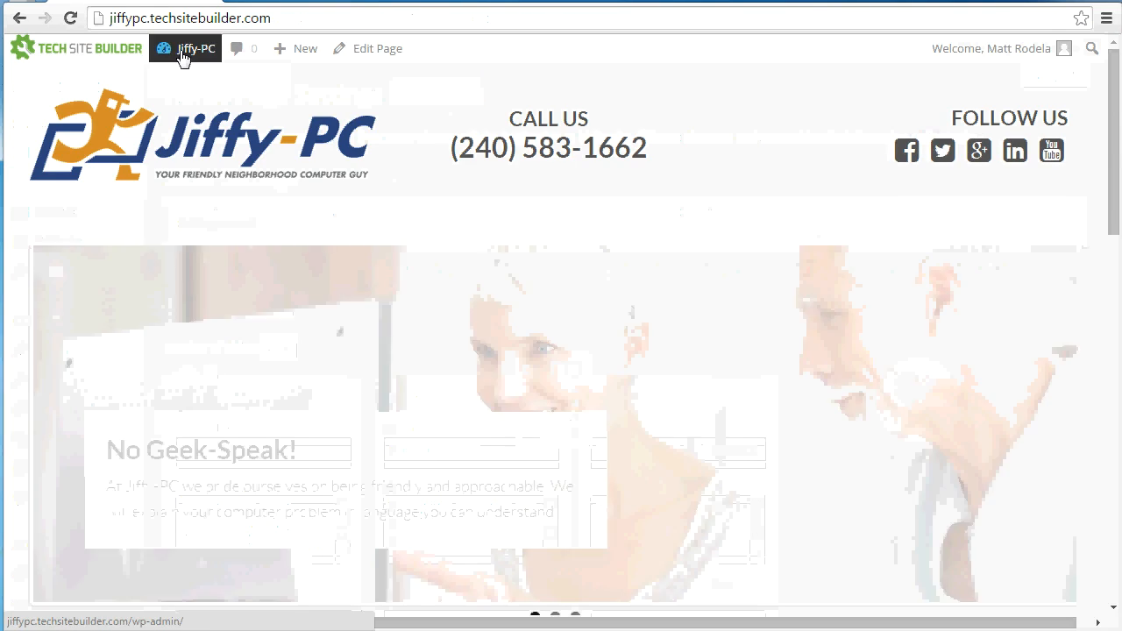
{"action": "scroll", "coordinate": [431, 218], "scroll_direction": "down", "scroll_amount": 5}
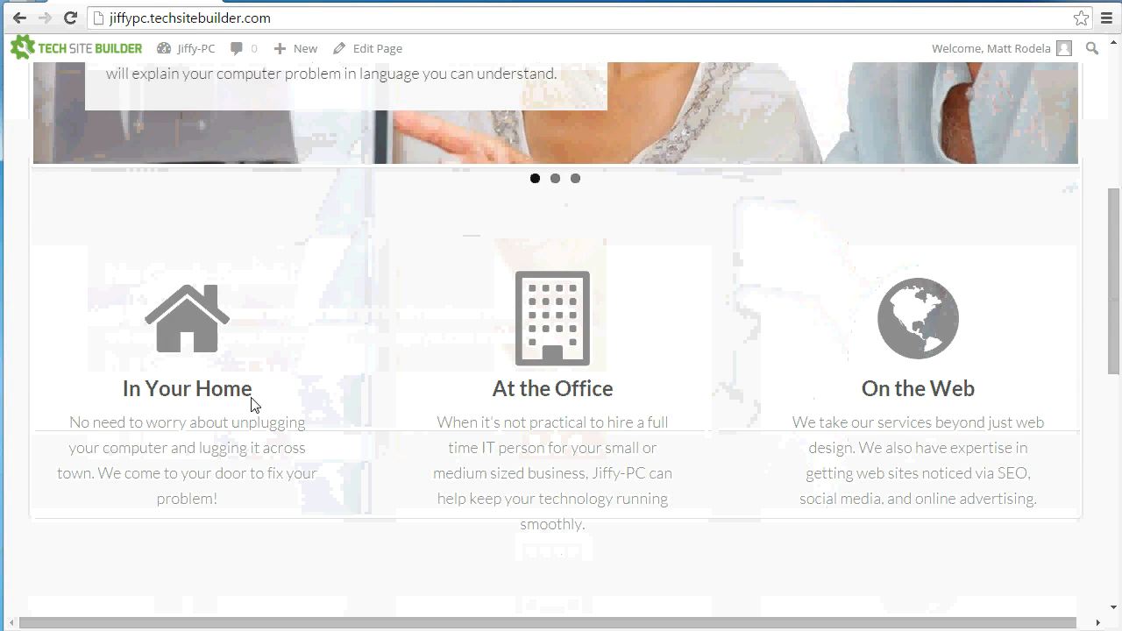
{"action": "scroll", "coordinate": [333, 404], "scroll_direction": "down", "scroll_amount": 2}
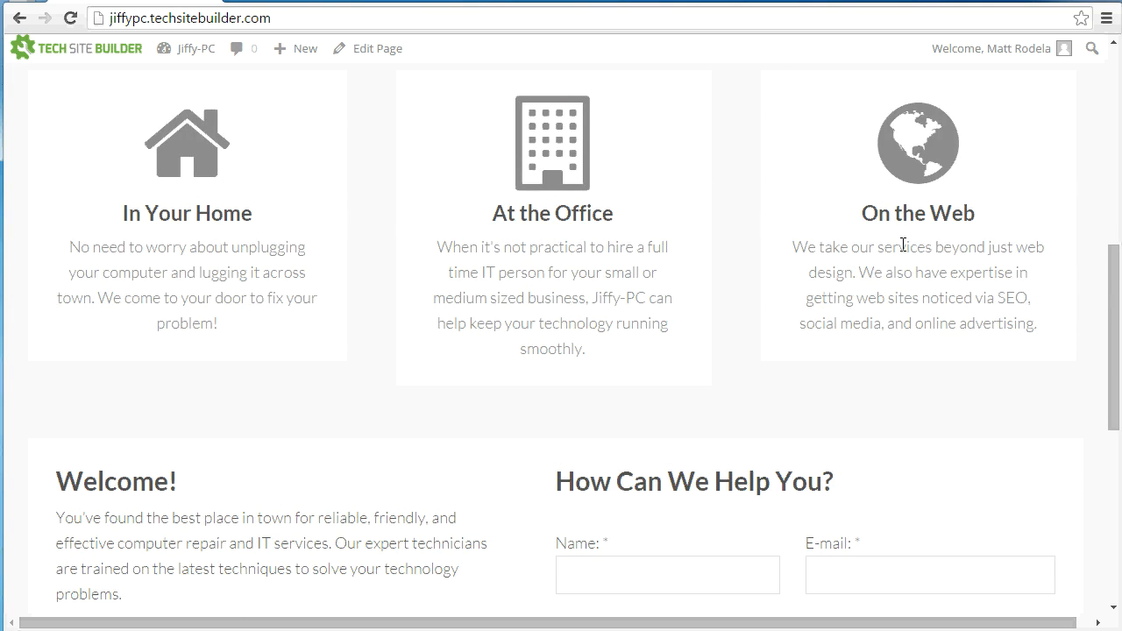
{"action": "scroll", "coordinate": [967, 357], "scroll_direction": "up", "scroll_amount": 2}
{"action": "scroll", "coordinate": [944, 426], "scroll_direction": "down", "scroll_amount": 1}
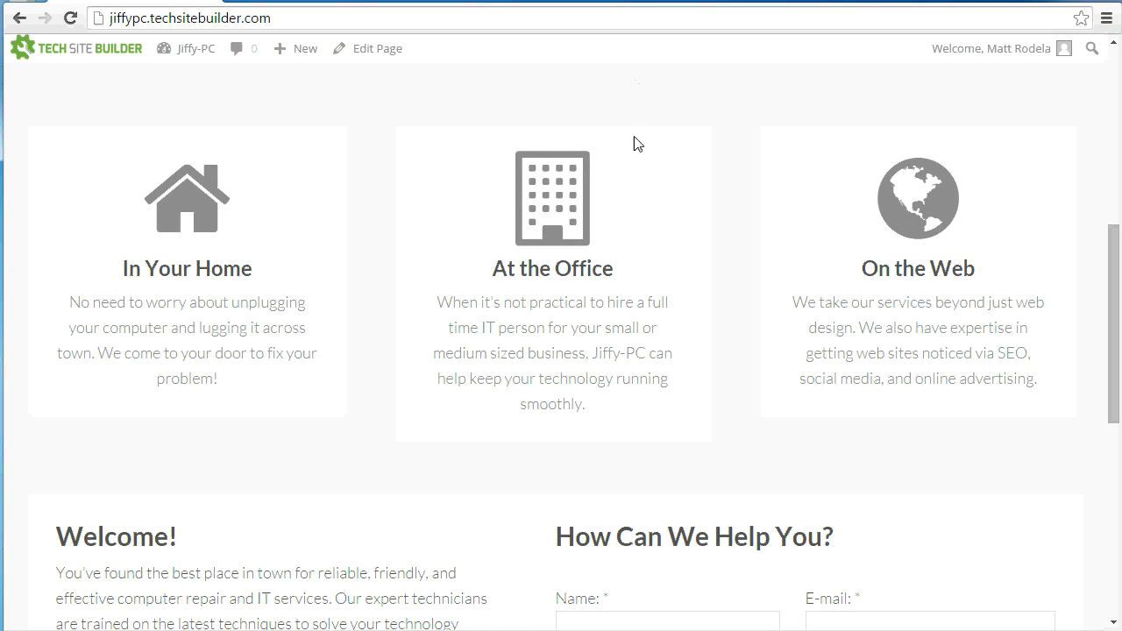
{"action": "scroll", "coordinate": [191, 206], "scroll_direction": "up", "scroll_amount": 1}
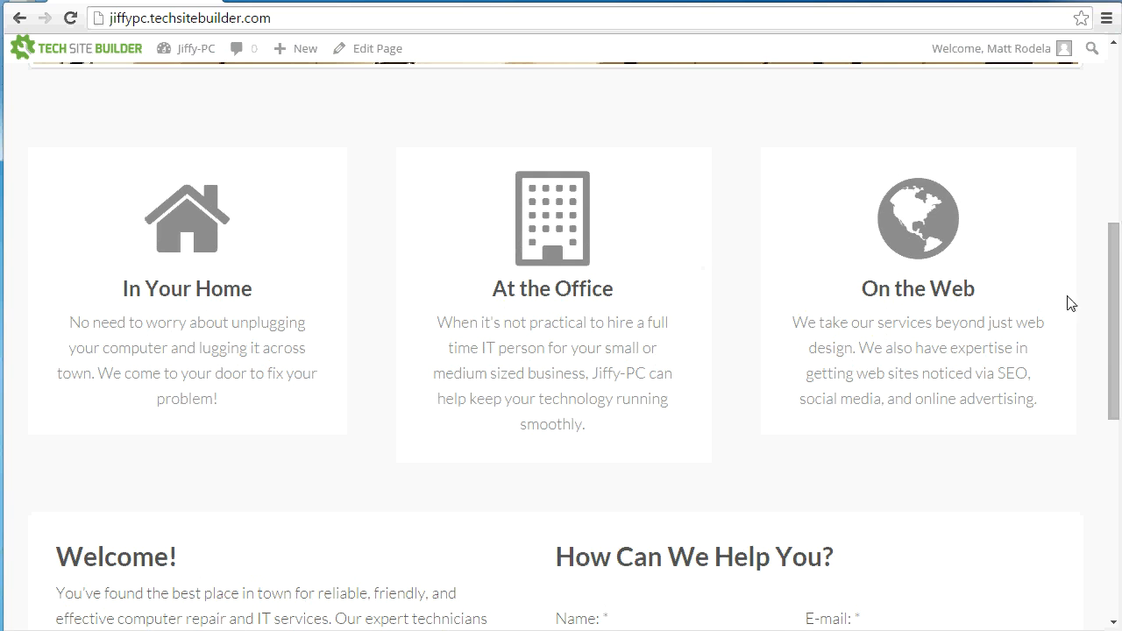
Step: Return to the home page settings and review the welcome message section, including its contact form display choices and existing message text
{"action": "left_click", "coordinate": [21, 19]}
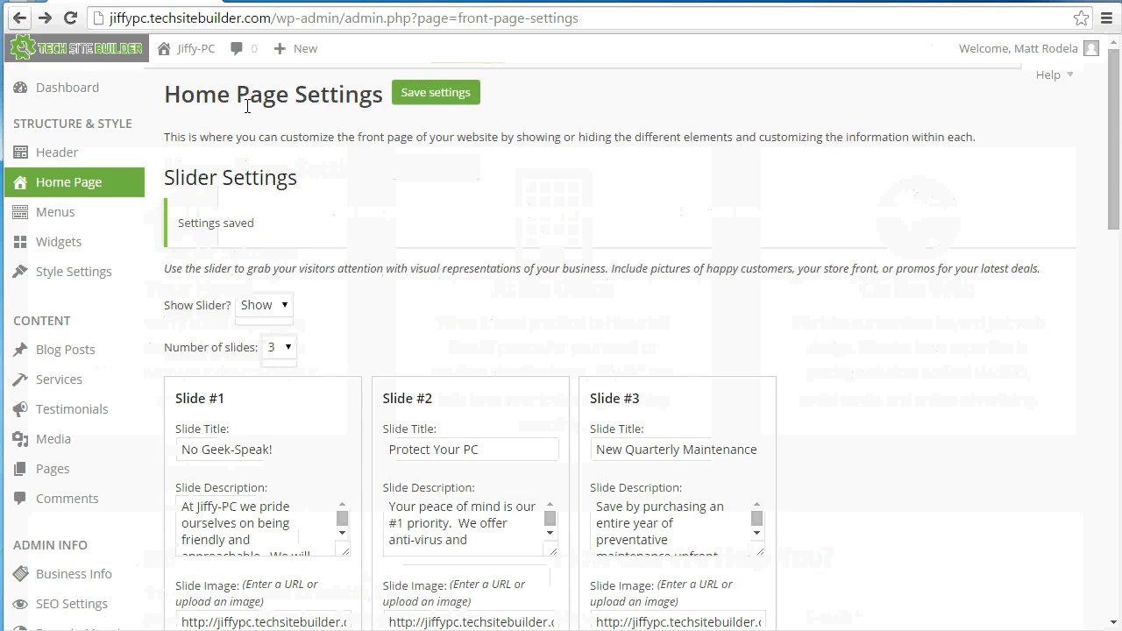
{"action": "scroll", "coordinate": [665, 241], "scroll_direction": "down", "scroll_amount": 5}
{"action": "scroll", "coordinate": [667, 235], "scroll_direction": "down", "scroll_amount": 7}
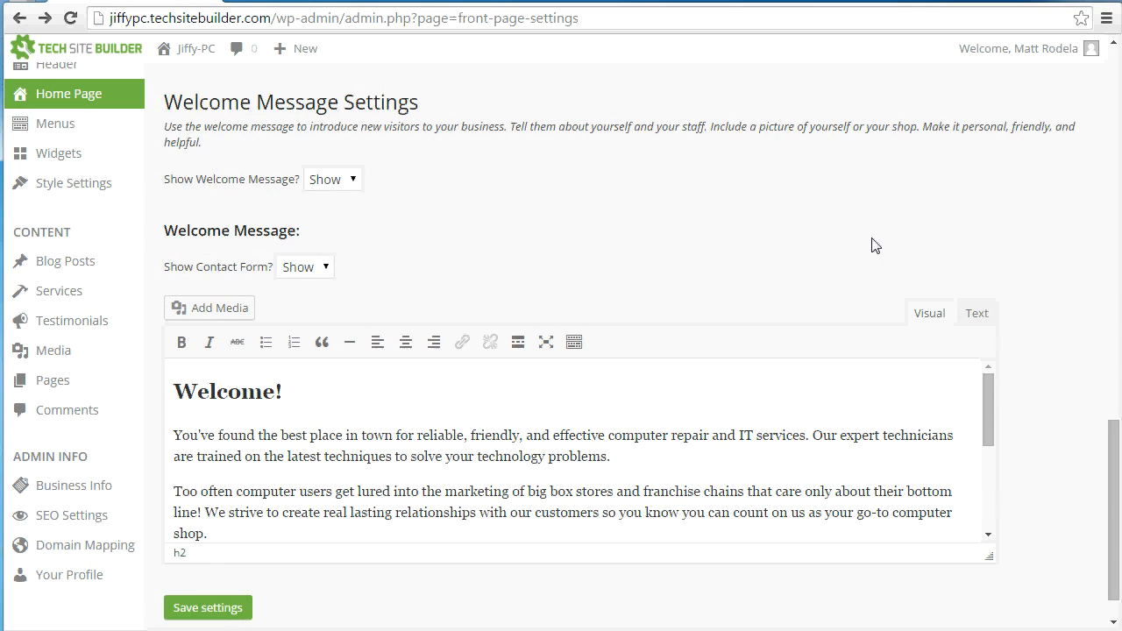
{"action": "left_click", "coordinate": [303, 269]}
{"action": "left_click", "coordinate": [434, 280]}
{"action": "scroll", "coordinate": [316, 411], "scroll_direction": "down", "scroll_amount": 1}
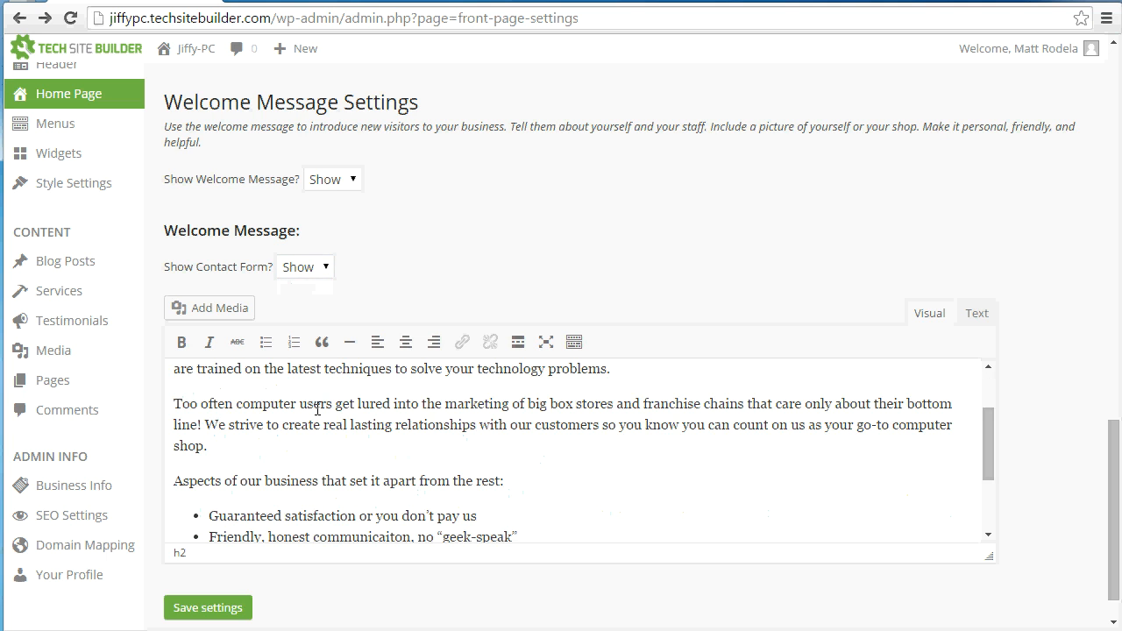
Step: Change the welcome message heading to "Welcome to Jiffy-PC!" and replace the body with the copied text about the communities served and remote support
{"action": "scroll", "coordinate": [317, 410], "scroll_direction": "up", "scroll_amount": 2}
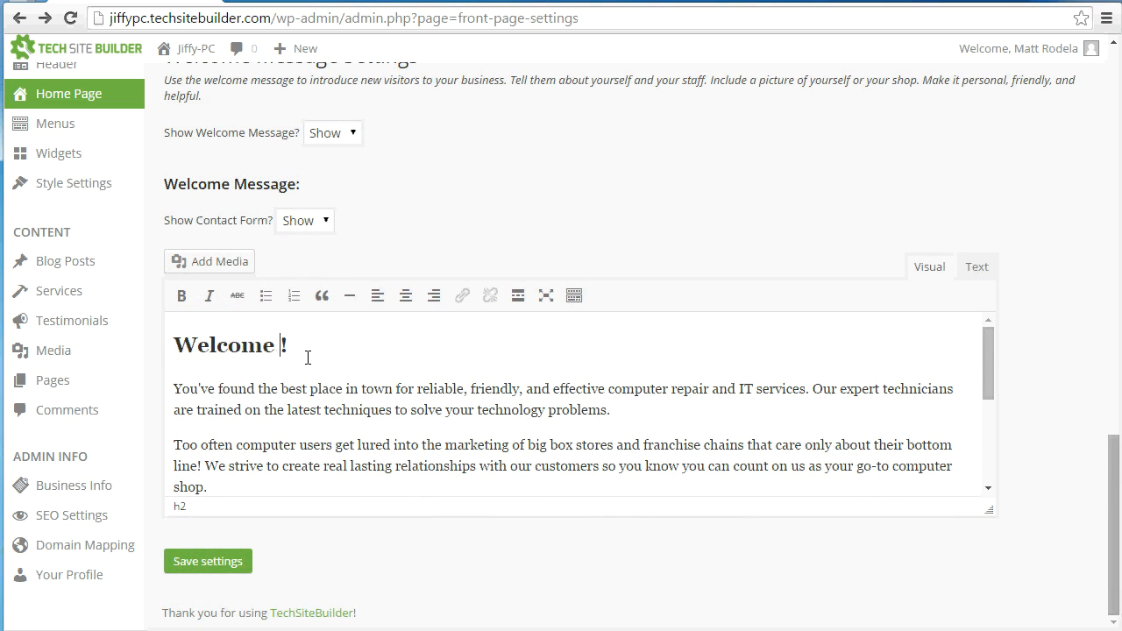
{"action": "type", "text": "to Jiffy-PC"}
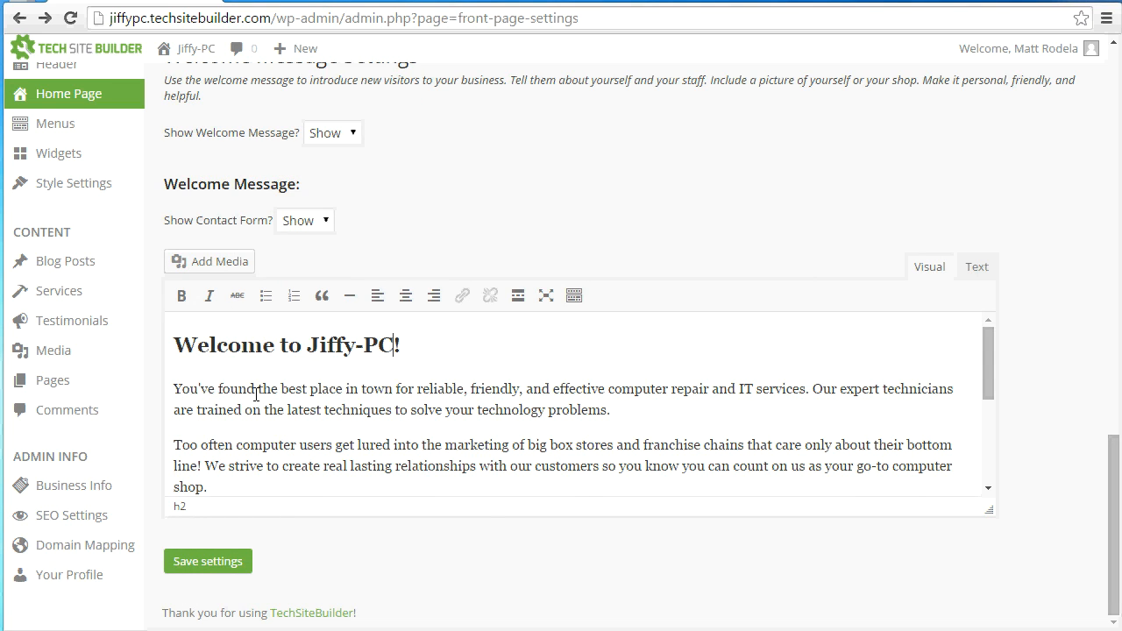
{"action": "left_click_drag", "start_coordinate": [175, 389], "coordinate": [670, 519]}
{"action": "key", "text": "ctrl+v"}
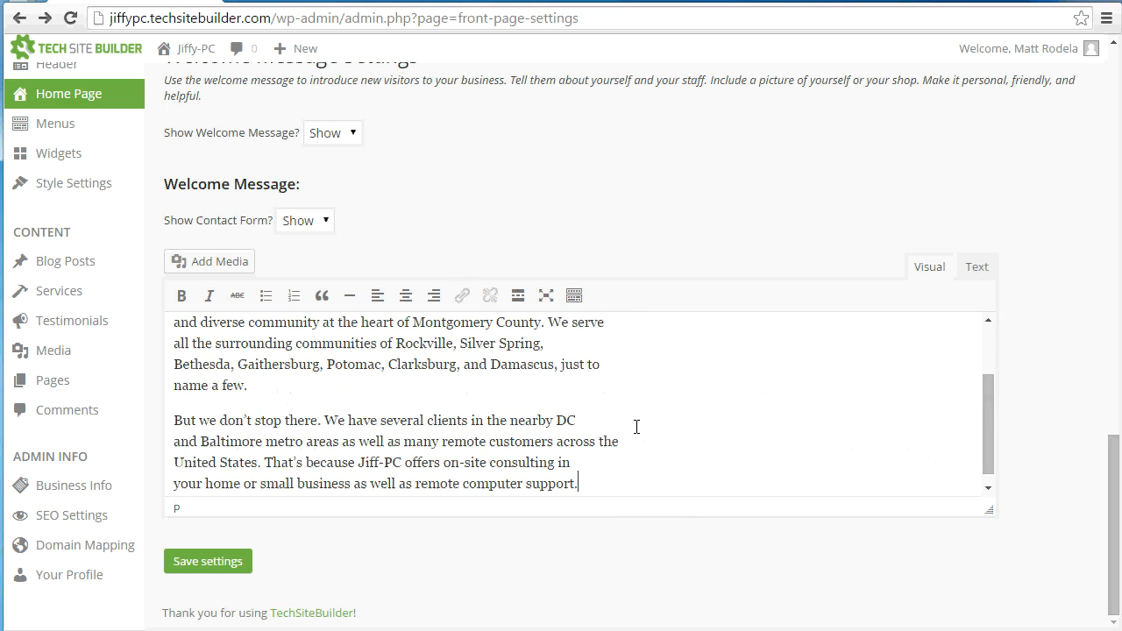
Step: Remove the stray line breaks within both body paragraphs of the welcome message so the text flows continuously
{"action": "scroll", "coordinate": [589, 423], "scroll_direction": "up", "scroll_amount": 5}
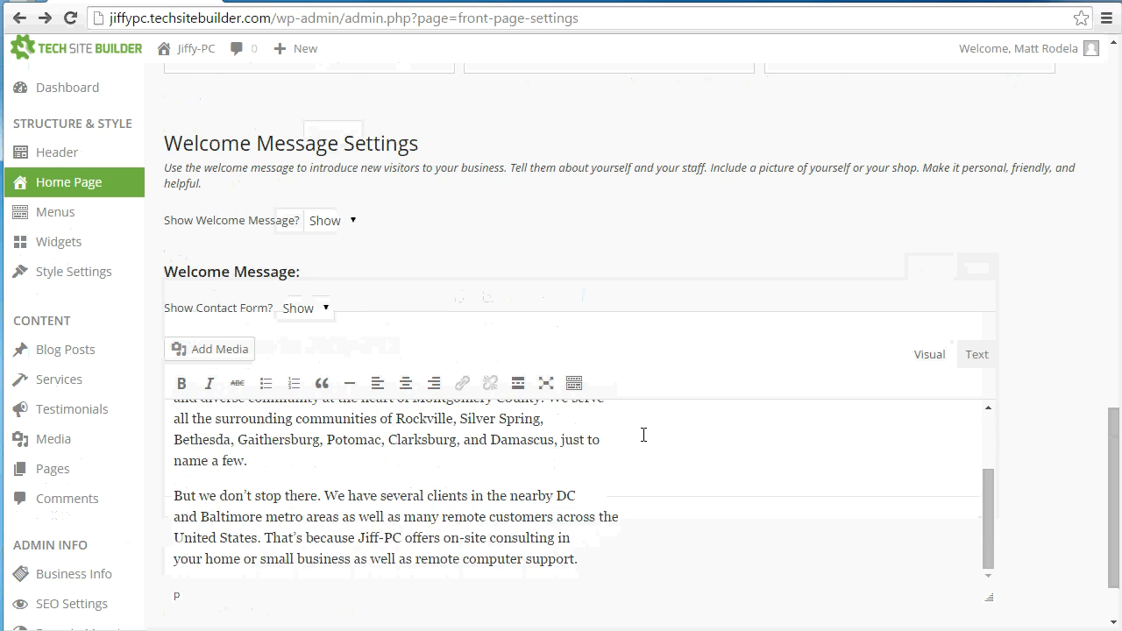
{"action": "key", "text": "Delete"}
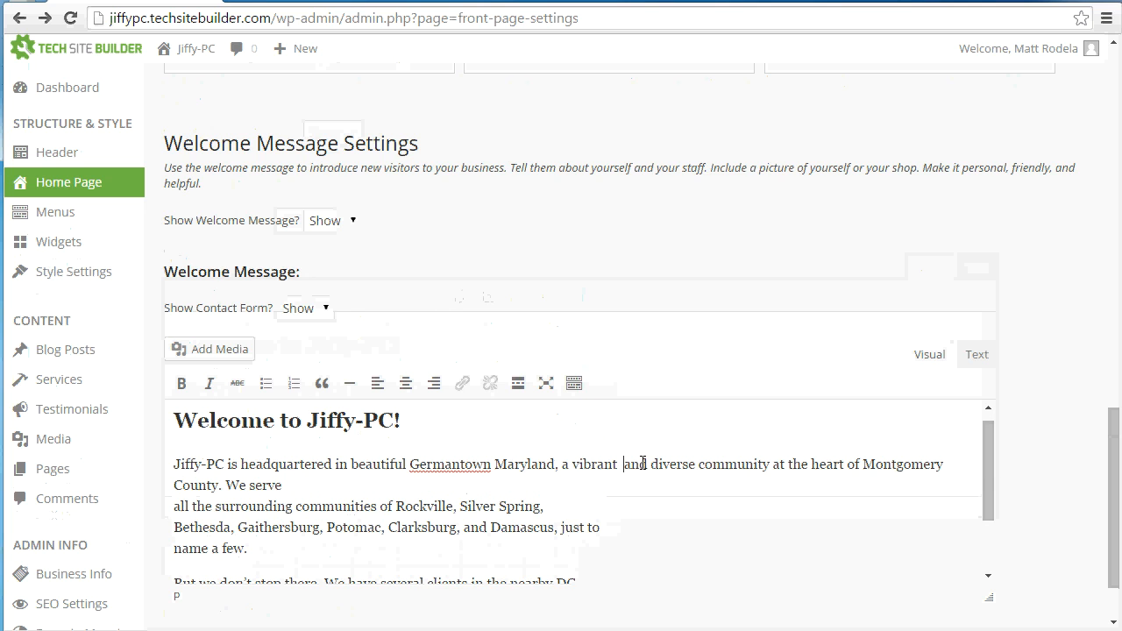
{"action": "key", "text": "Delete"}
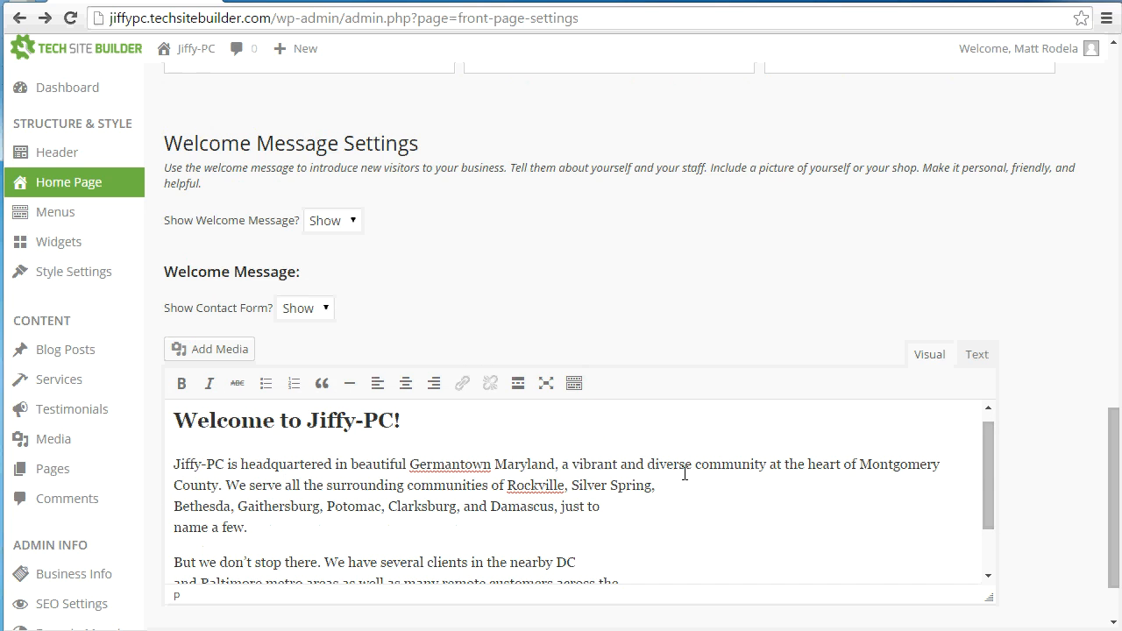
{"action": "key", "text": "Delete"}
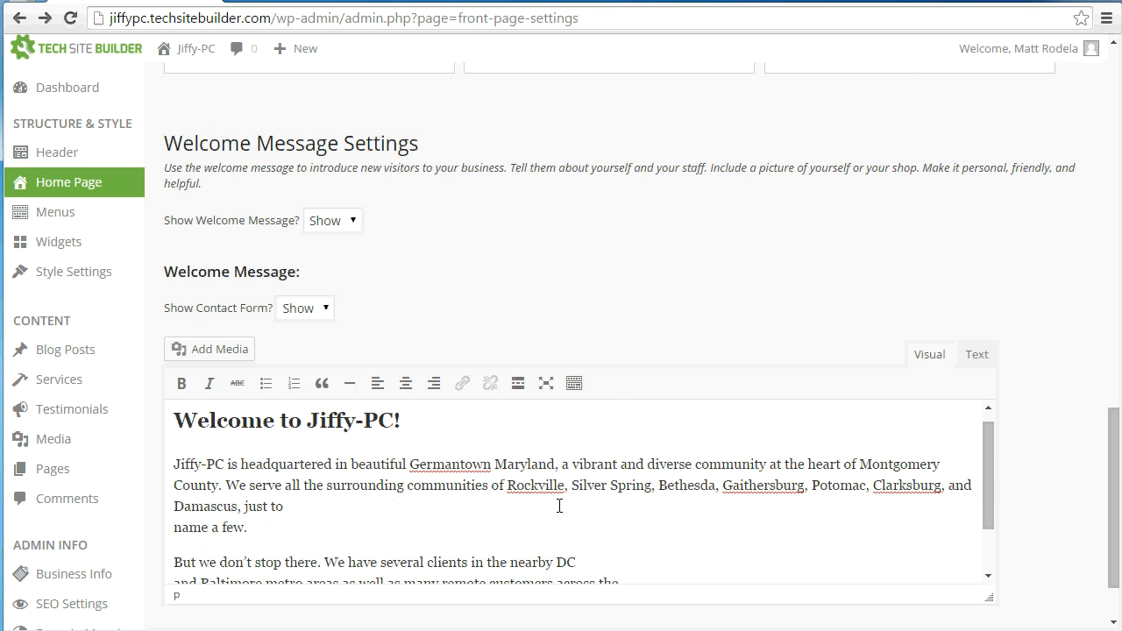
{"action": "key", "text": "Delete"}
{"action": "scroll", "coordinate": [572, 495], "scroll_direction": "down", "scroll_amount": 2}
{"action": "key", "text": "Delete"}
{"action": "left_click", "coordinate": [538, 426]}
{"action": "key", "text": "Delete"}
{"action": "left_click", "coordinate": [656, 450]}
{"action": "key", "text": "Delete"}
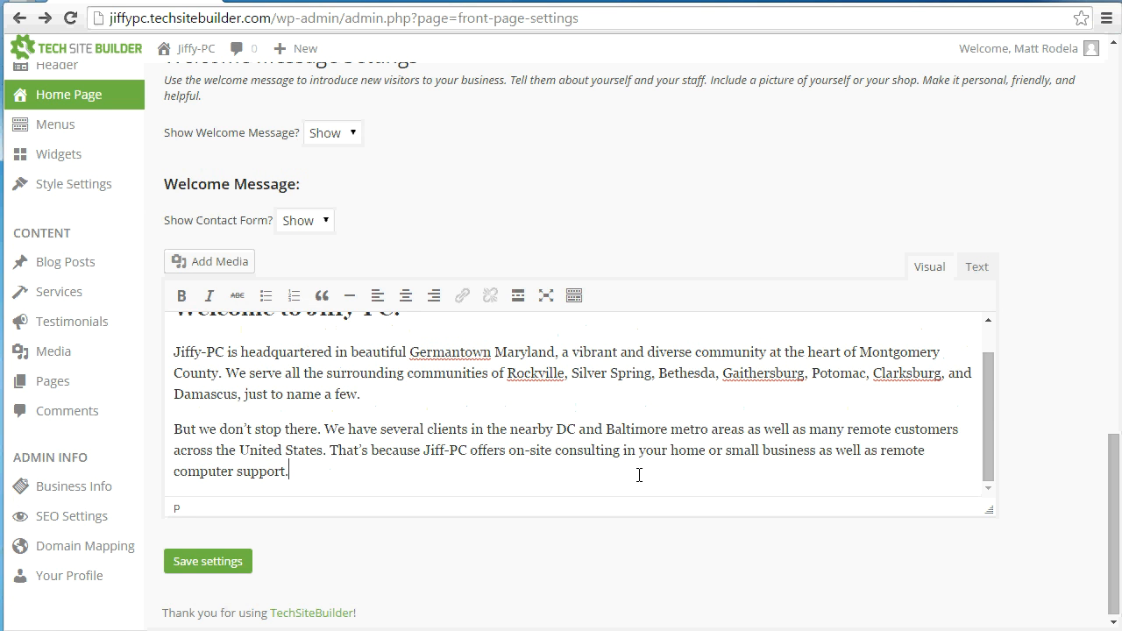
Step: Make "Jiffy-PC" bold at the start of the welcome message's first paragraph
{"action": "scroll", "coordinate": [639, 475], "scroll_direction": "up", "scroll_amount": 1}
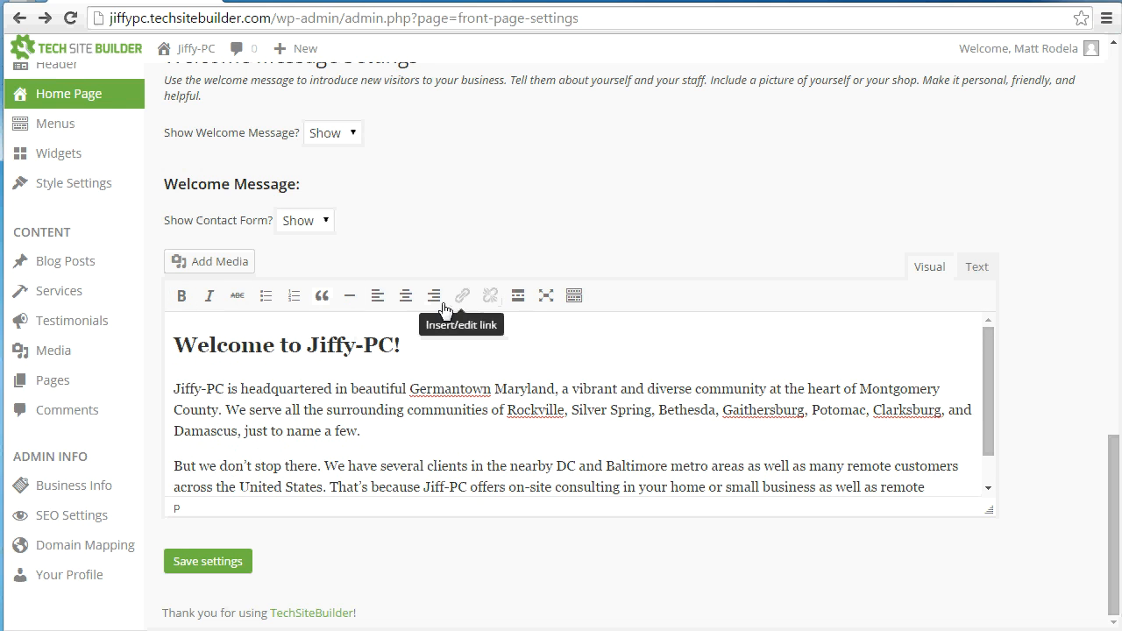
{"action": "left_click_drag", "start_coordinate": [176, 388], "coordinate": [223, 380]}
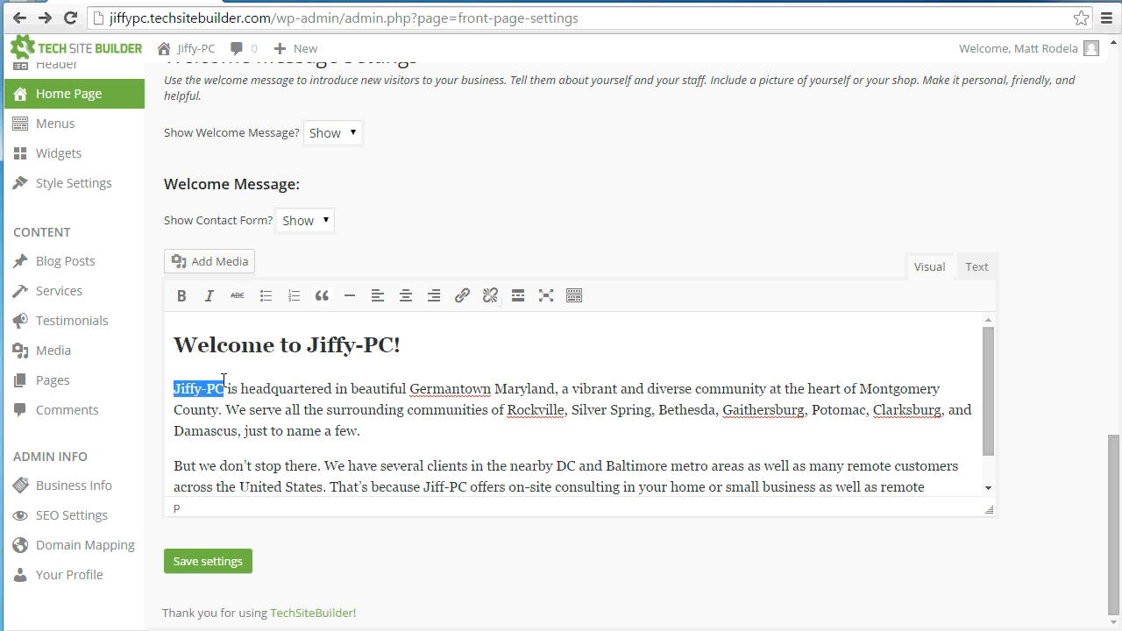
{"action": "left_click", "coordinate": [182, 295]}
{"action": "left_click", "coordinate": [226, 409]}
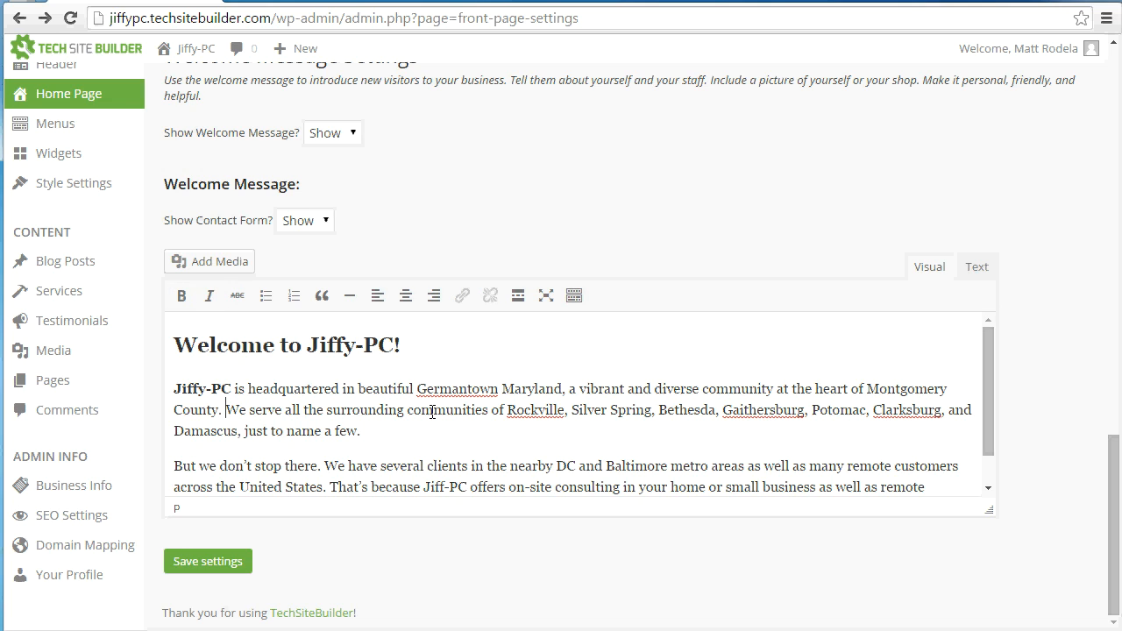
{"action": "left_click_drag", "start_coordinate": [409, 410], "coordinate": [519, 411]}
{"action": "left_click", "coordinate": [519, 422]}
{"action": "left_click_drag", "start_coordinate": [422, 389], "coordinate": [499, 388]}
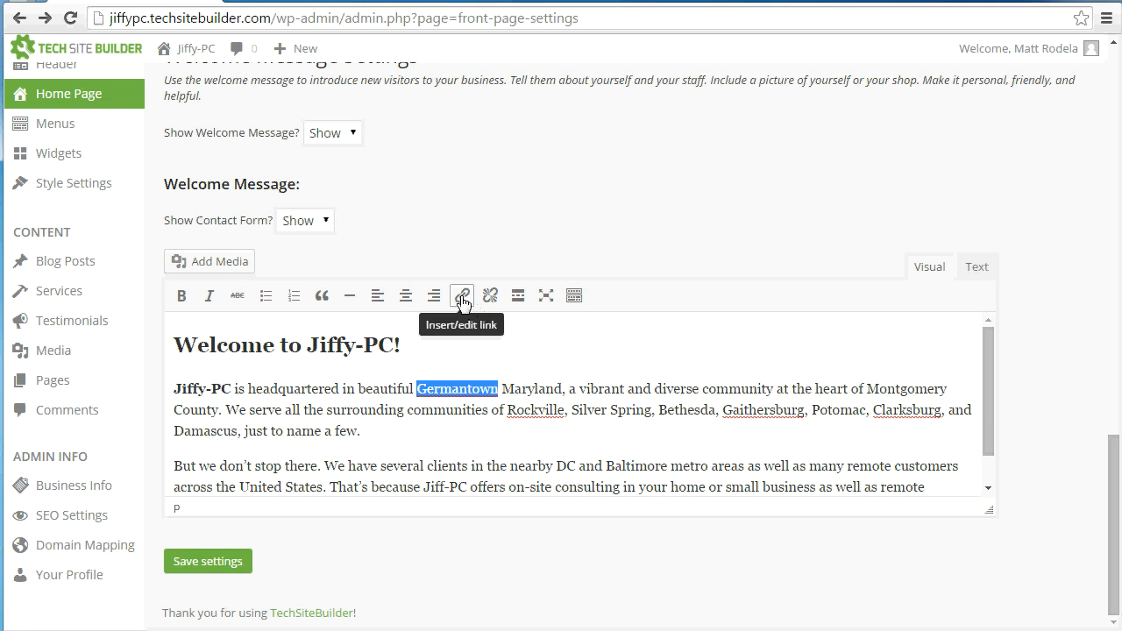
{"action": "left_click", "coordinate": [462, 296]}
{"action": "left_click", "coordinate": [491, 296]}
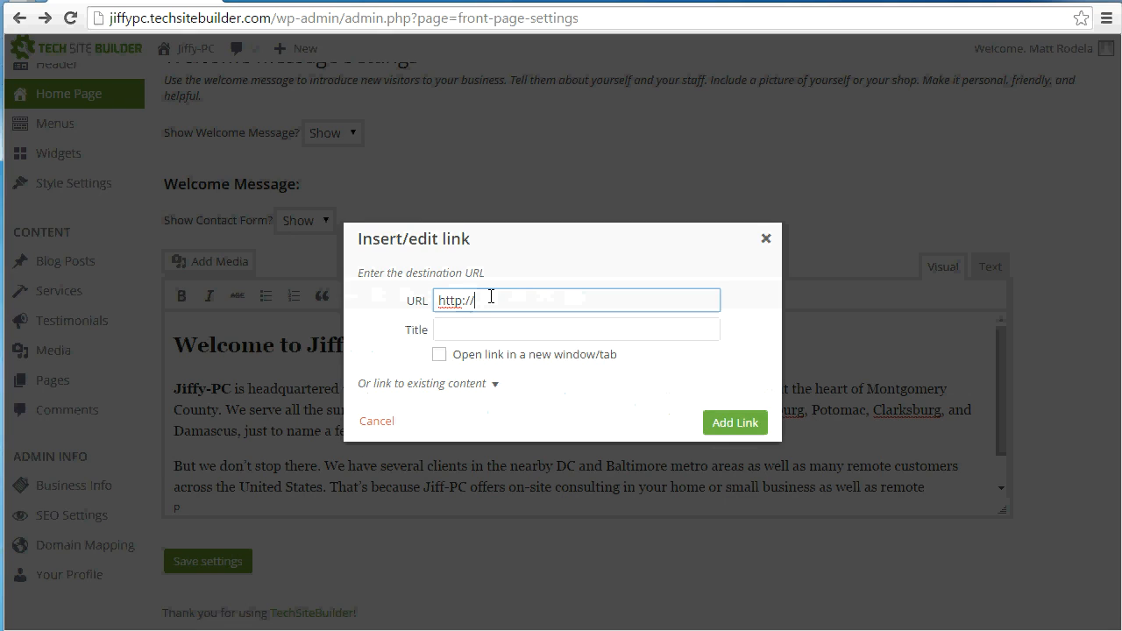
{"action": "type", "text": "www.germantown.com"}
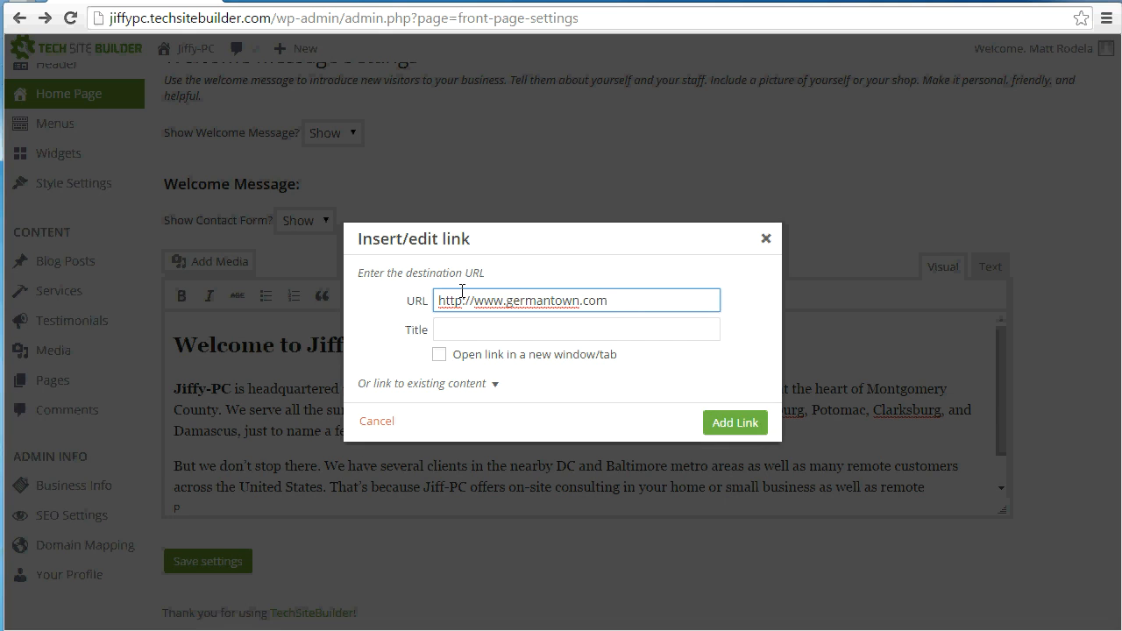
{"action": "left_click", "coordinate": [743, 425]}
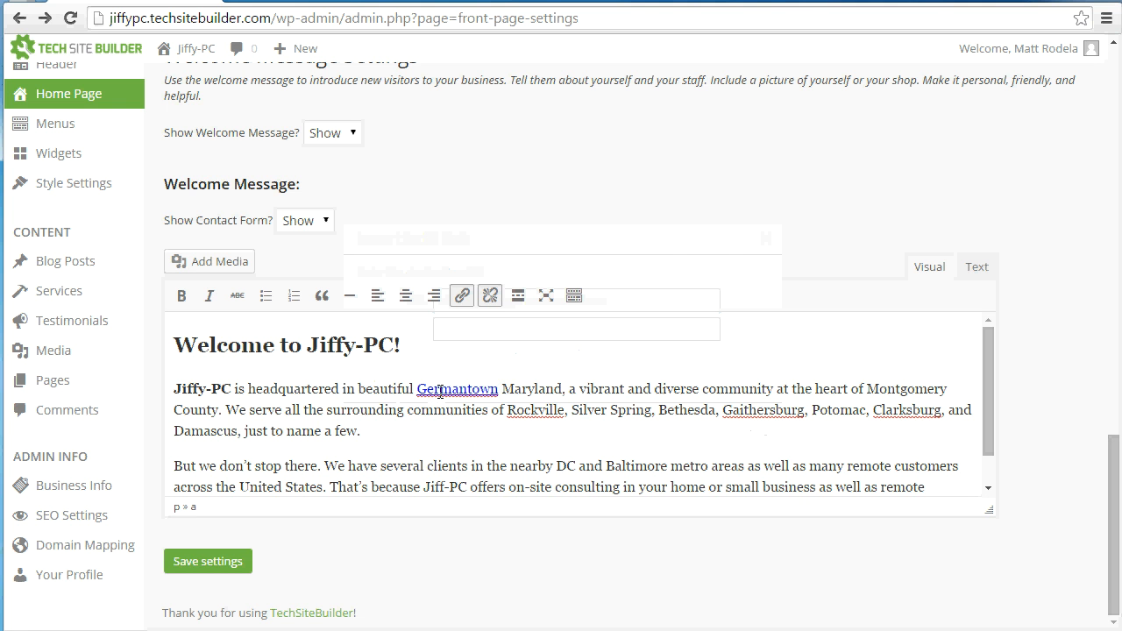
Step: Place the cursor before "Jiffy-PC" in the first paragraph and upload the portrait photo me-e1404268068594.jpg to the media library
{"action": "scroll", "coordinate": [474, 435], "scroll_direction": "down", "scroll_amount": 1}
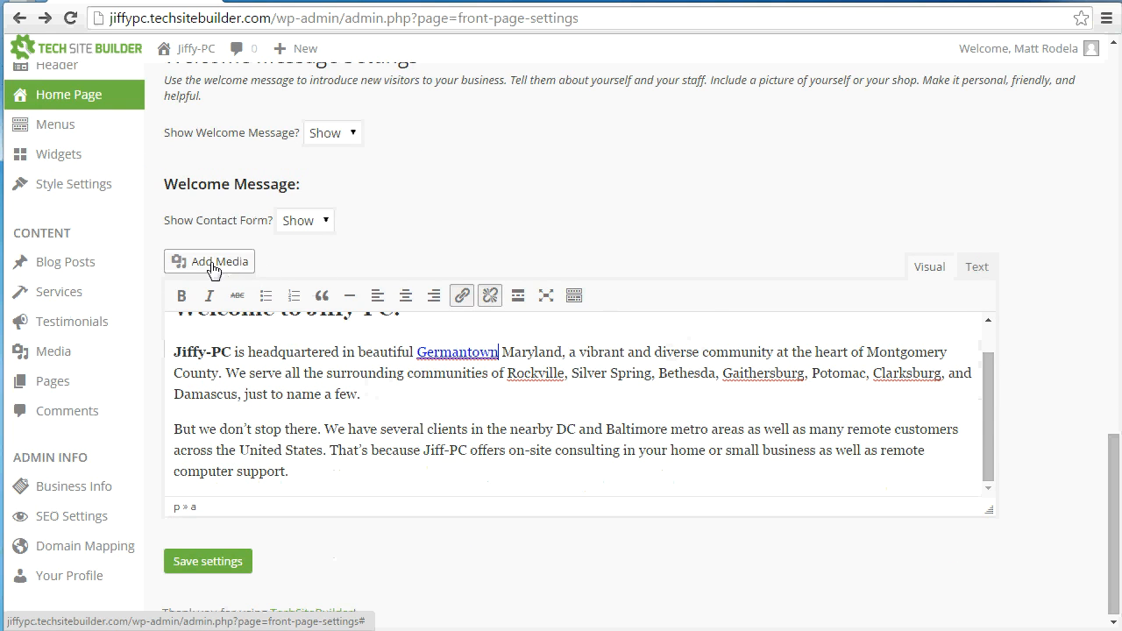
{"action": "left_click", "coordinate": [174, 352]}
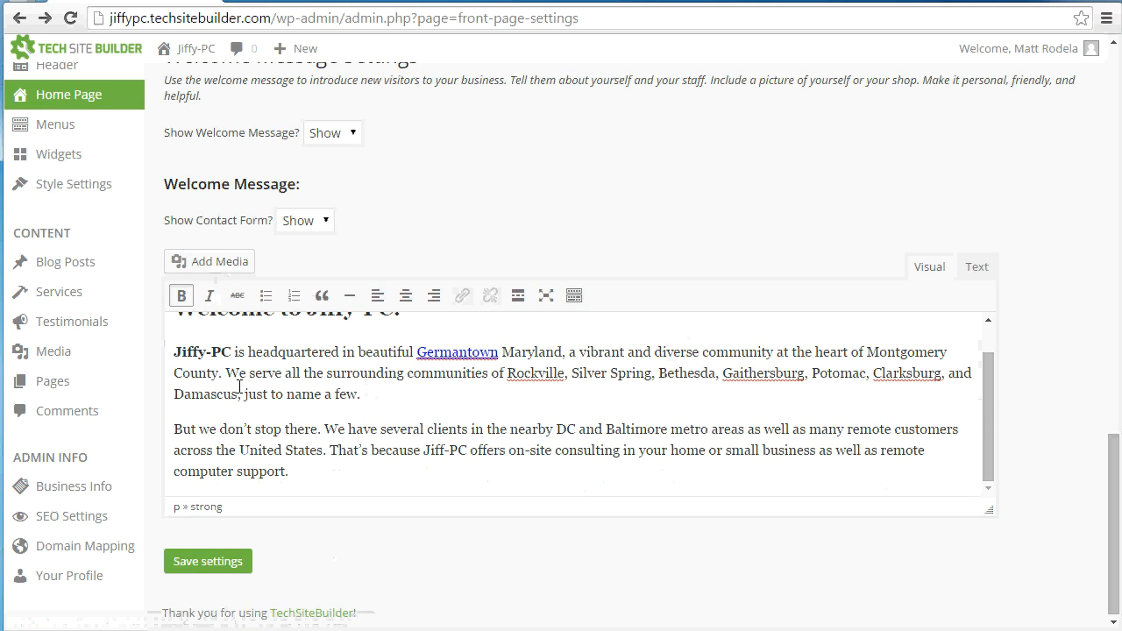
{"action": "left_click", "coordinate": [200, 262]}
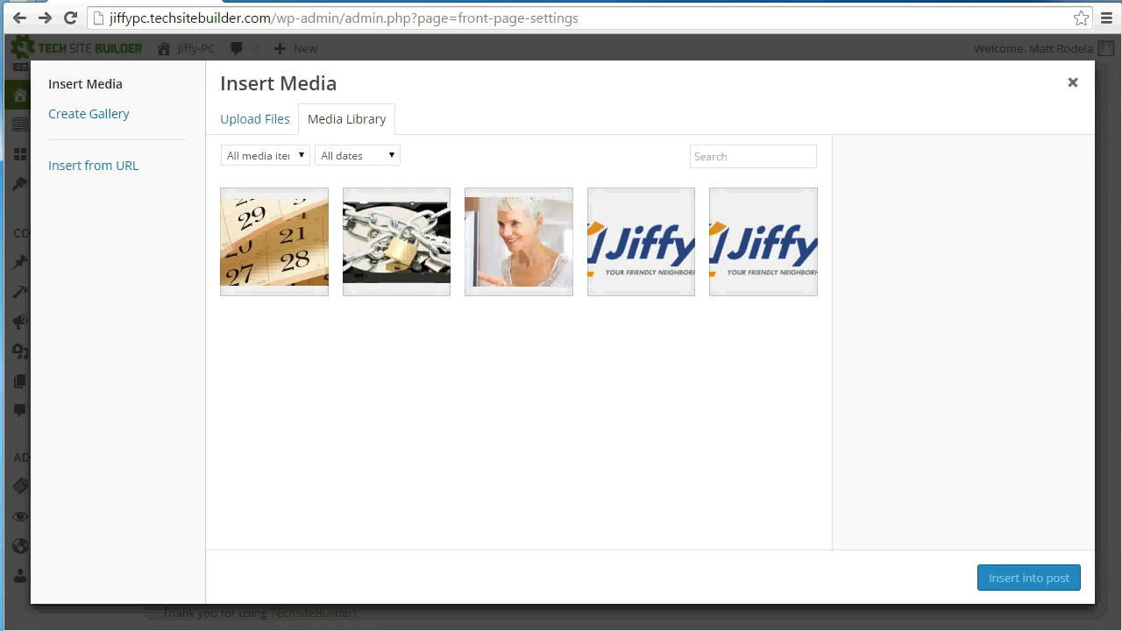
{"action": "left_click_drag", "start_coordinate": [1039, 323], "coordinate": [583, 325]}
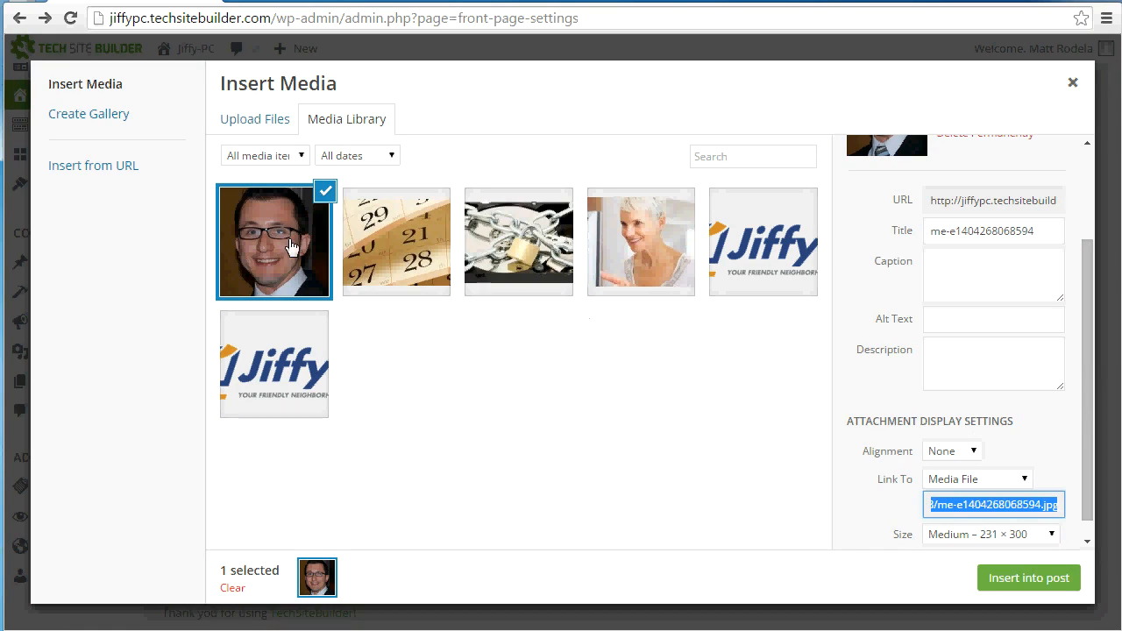
Step: Set the portrait photo's alignment to Left, its link to None and its size to Medium – 231 × 300
{"action": "scroll", "coordinate": [906, 321], "scroll_direction": "up", "scroll_amount": 3}
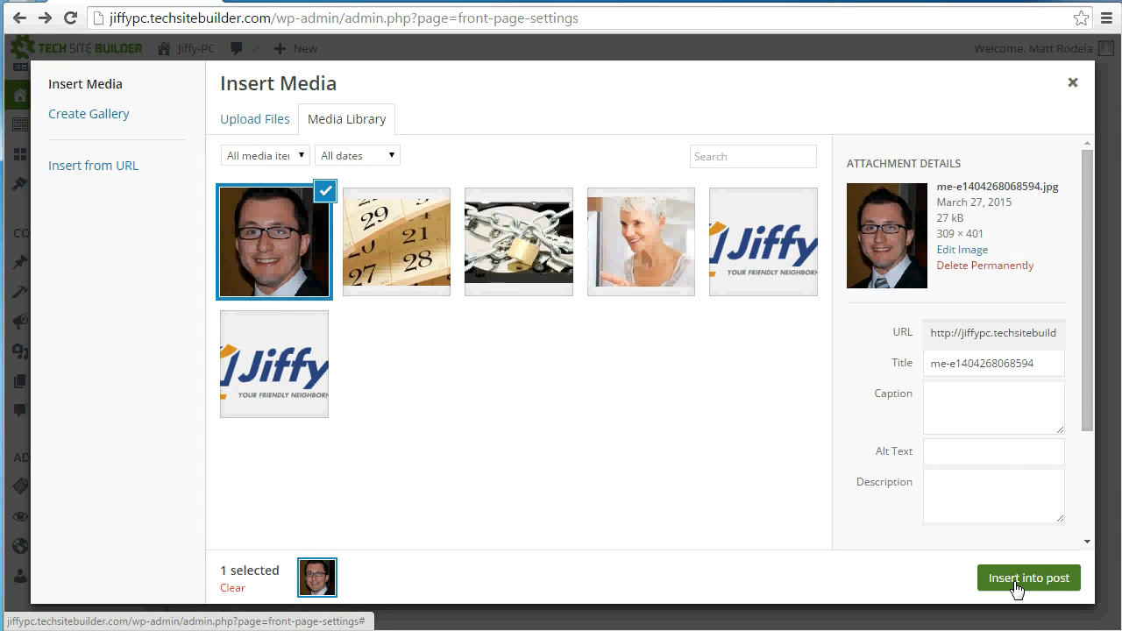
{"action": "scroll", "coordinate": [921, 483], "scroll_direction": "down", "scroll_amount": 3}
{"action": "left_click", "coordinate": [928, 484]}
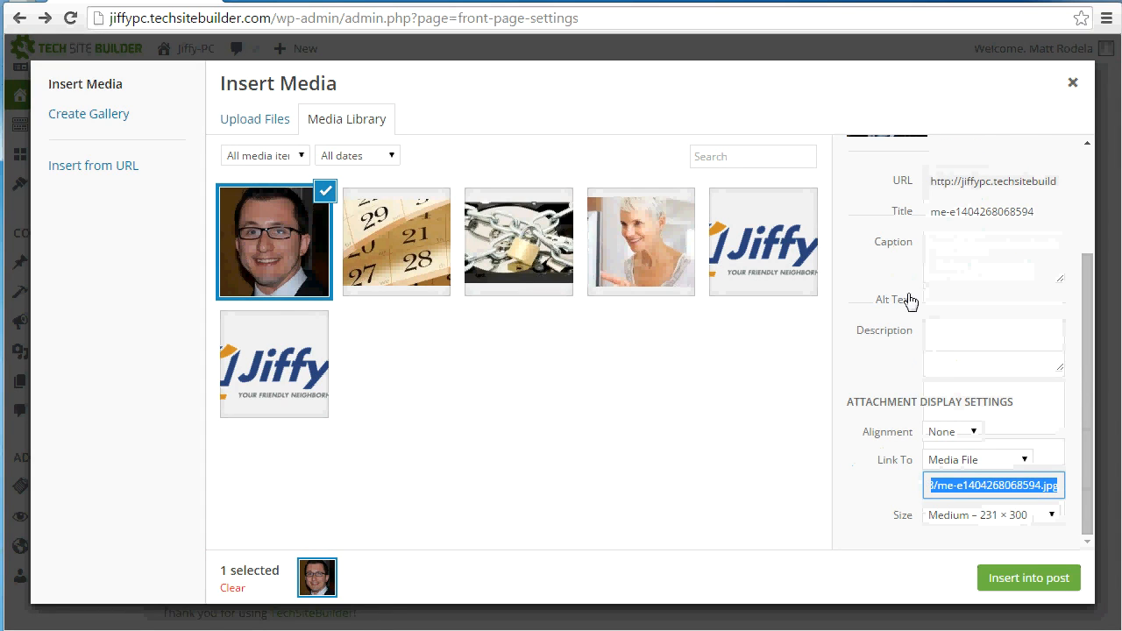
{"action": "scroll", "coordinate": [911, 301], "scroll_direction": "up", "scroll_amount": 2}
{"action": "scroll", "coordinate": [910, 302], "scroll_direction": "down", "scroll_amount": 2}
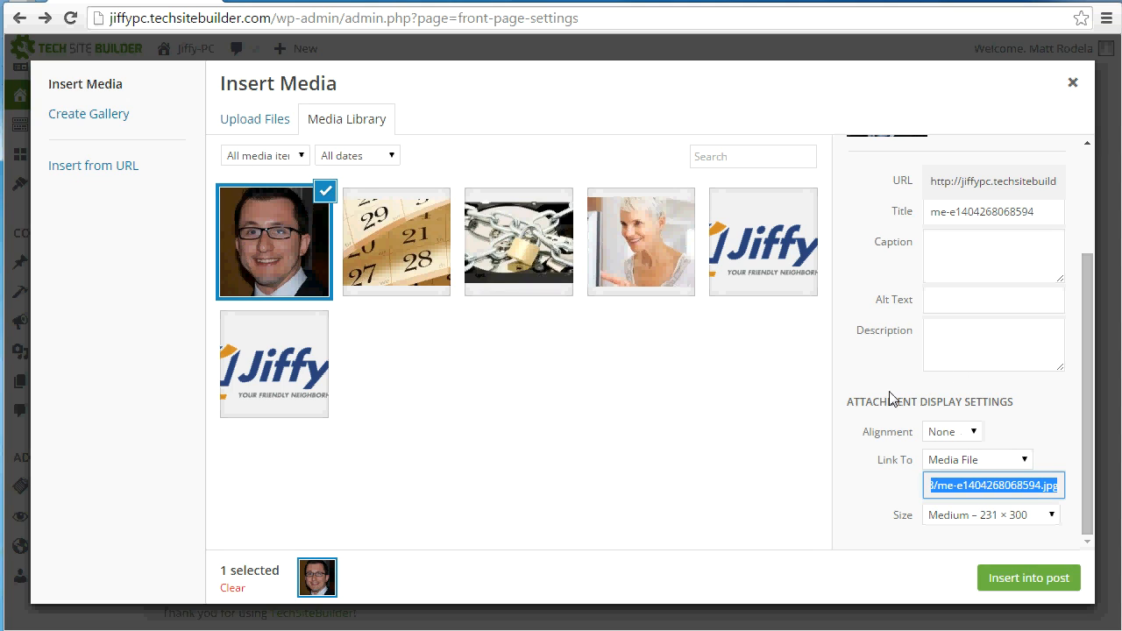
{"action": "scroll", "coordinate": [924, 401], "scroll_direction": "up", "scroll_amount": 2}
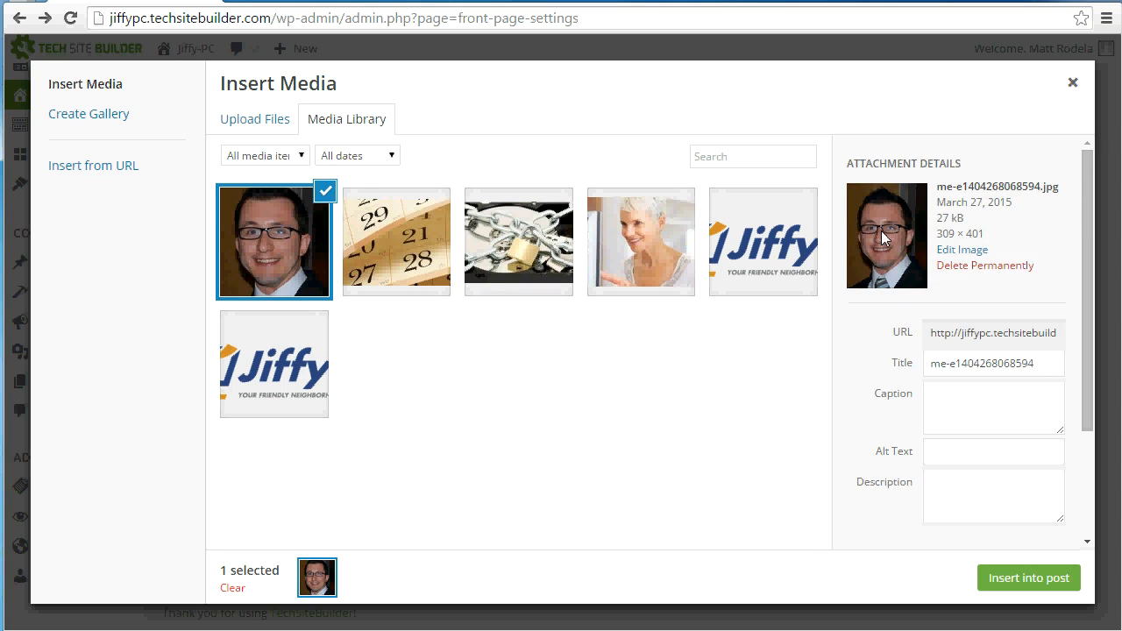
{"action": "scroll", "coordinate": [969, 234], "scroll_direction": "down", "scroll_amount": 2}
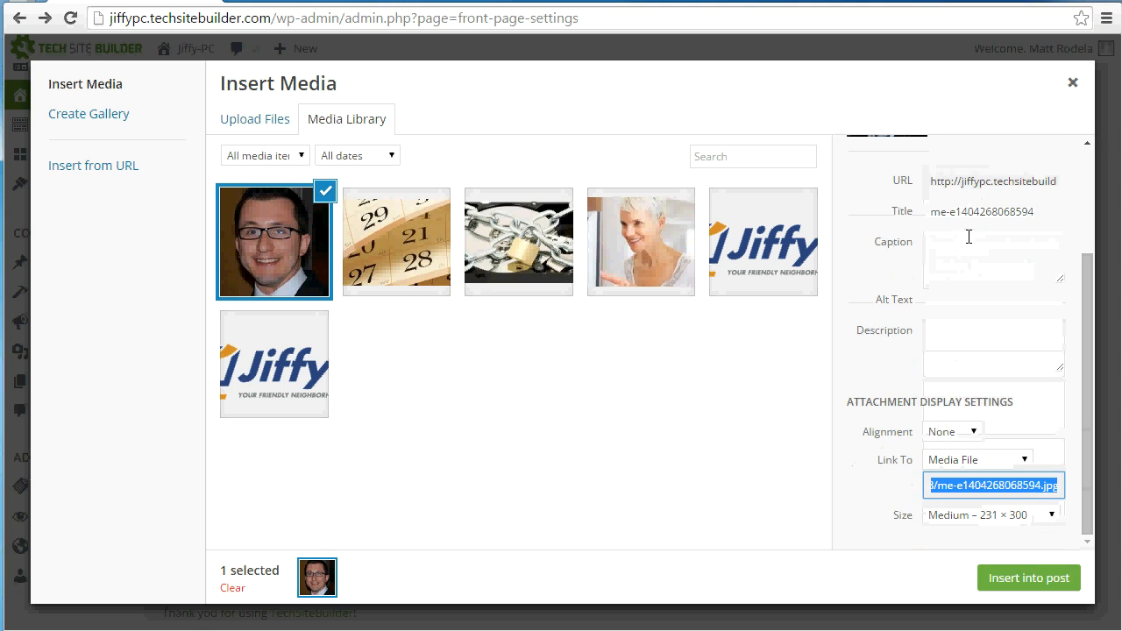
{"action": "left_click", "coordinate": [947, 434]}
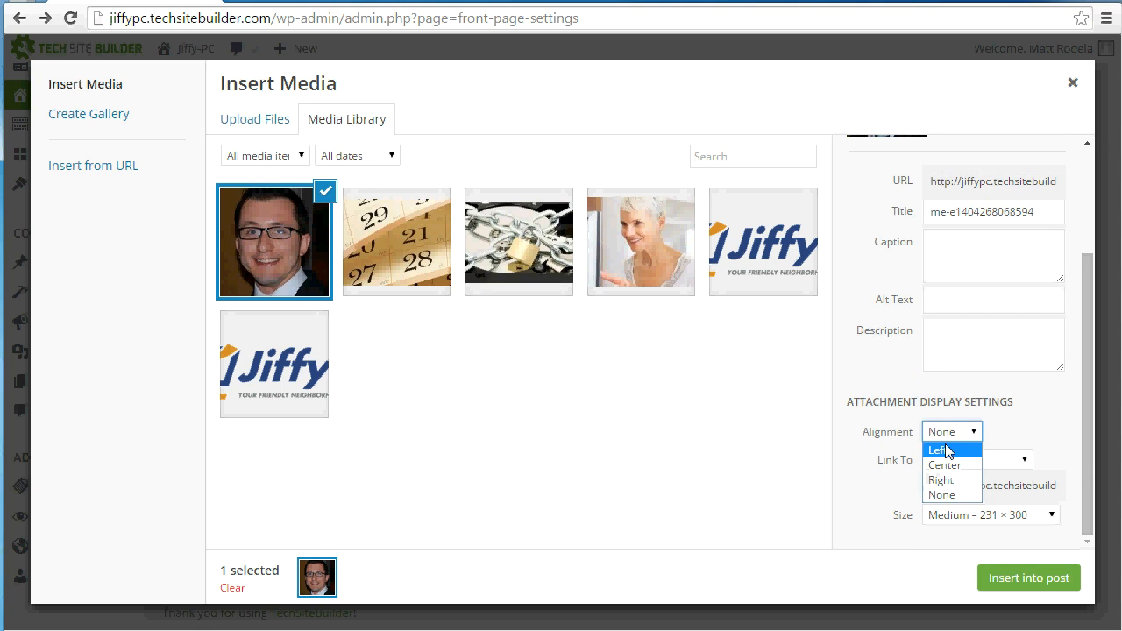
{"action": "left_click", "coordinate": [939, 450]}
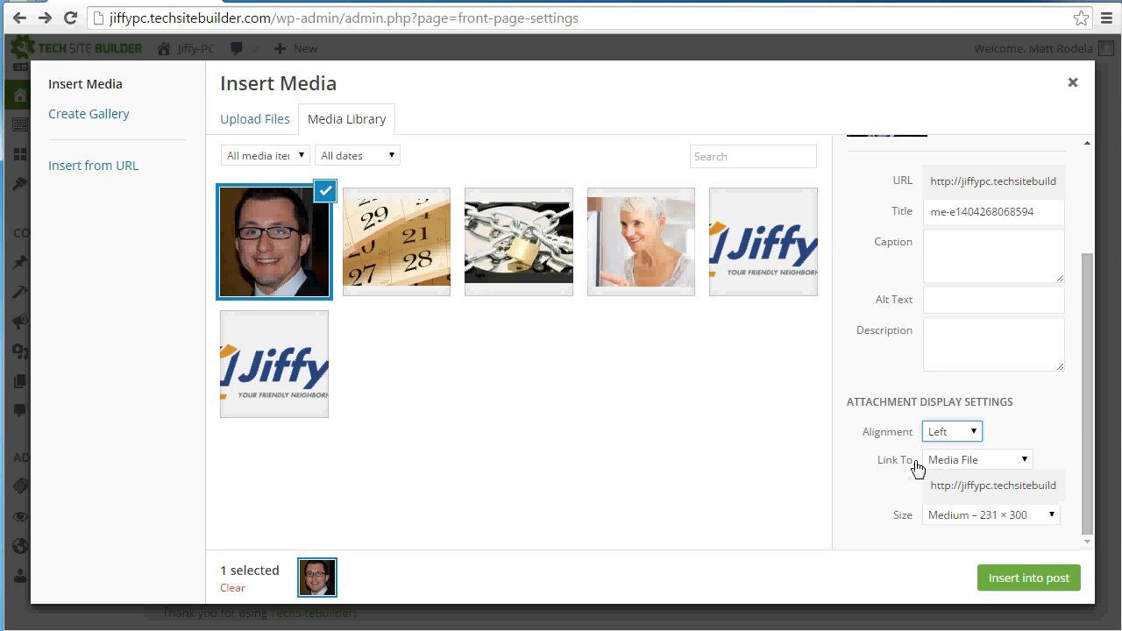
{"action": "left_click", "coordinate": [949, 461]}
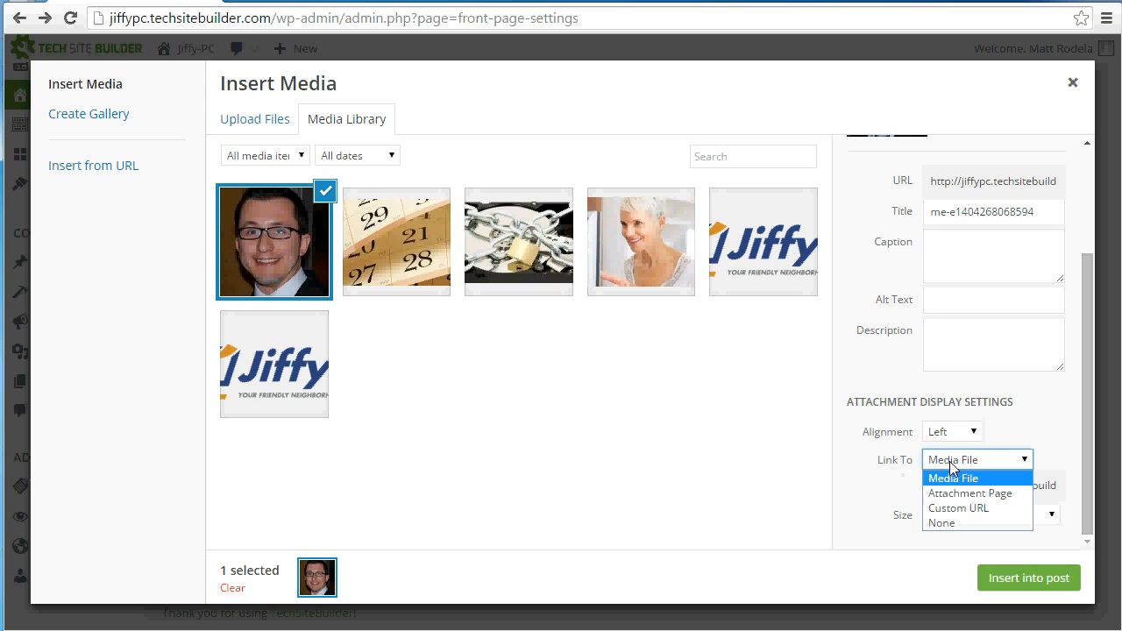
{"action": "left_click", "coordinate": [954, 522]}
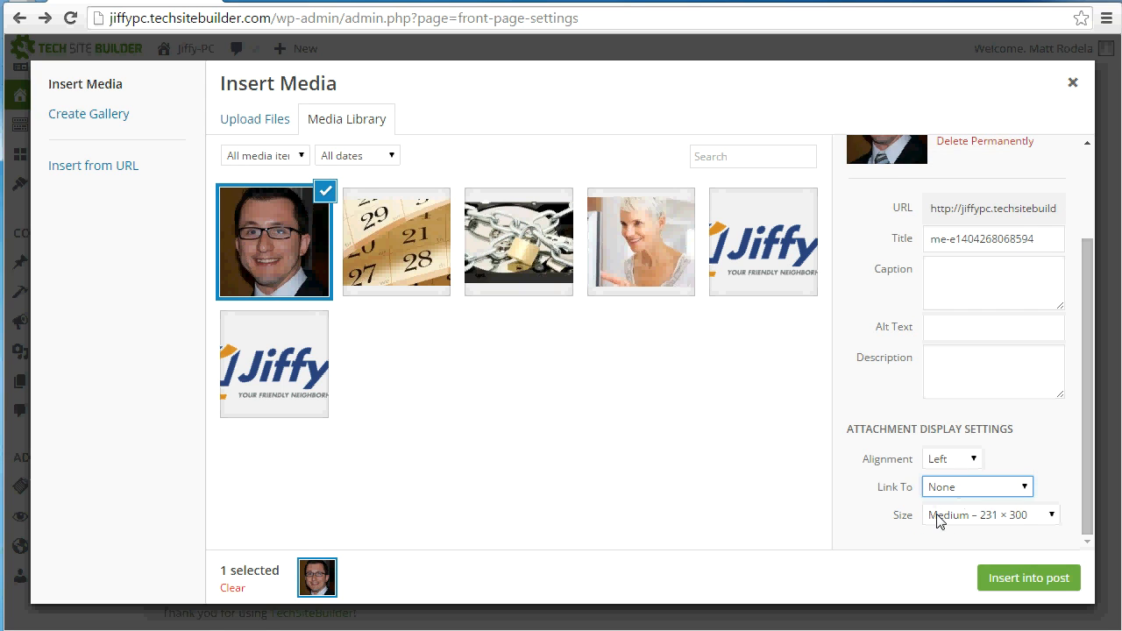
{"action": "left_click", "coordinate": [981, 517]}
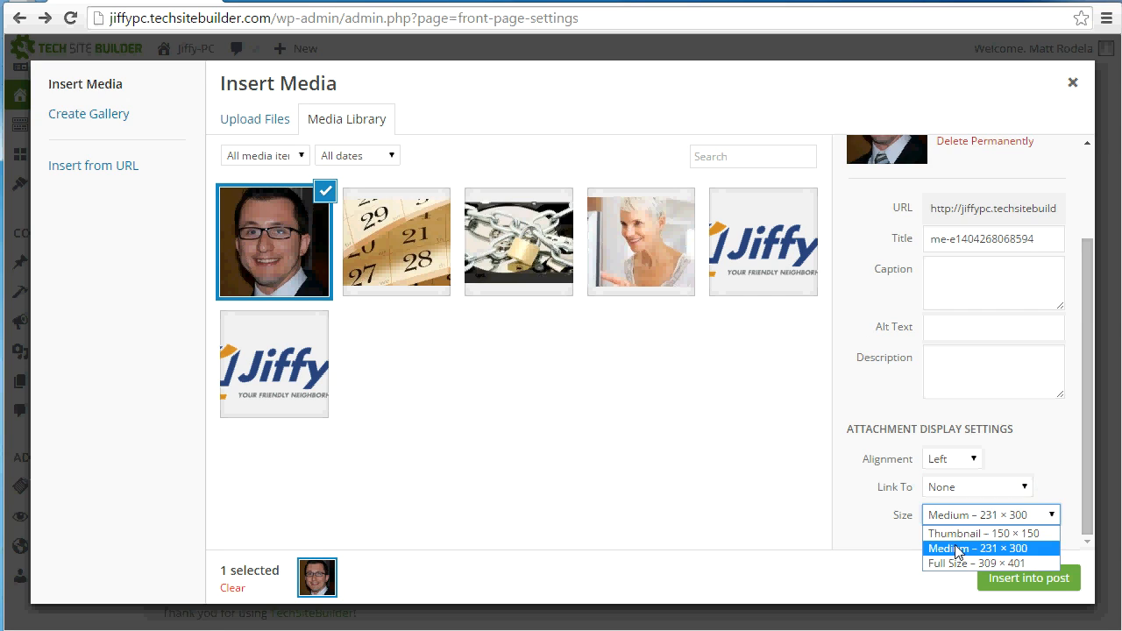
{"action": "left_click", "coordinate": [957, 550]}
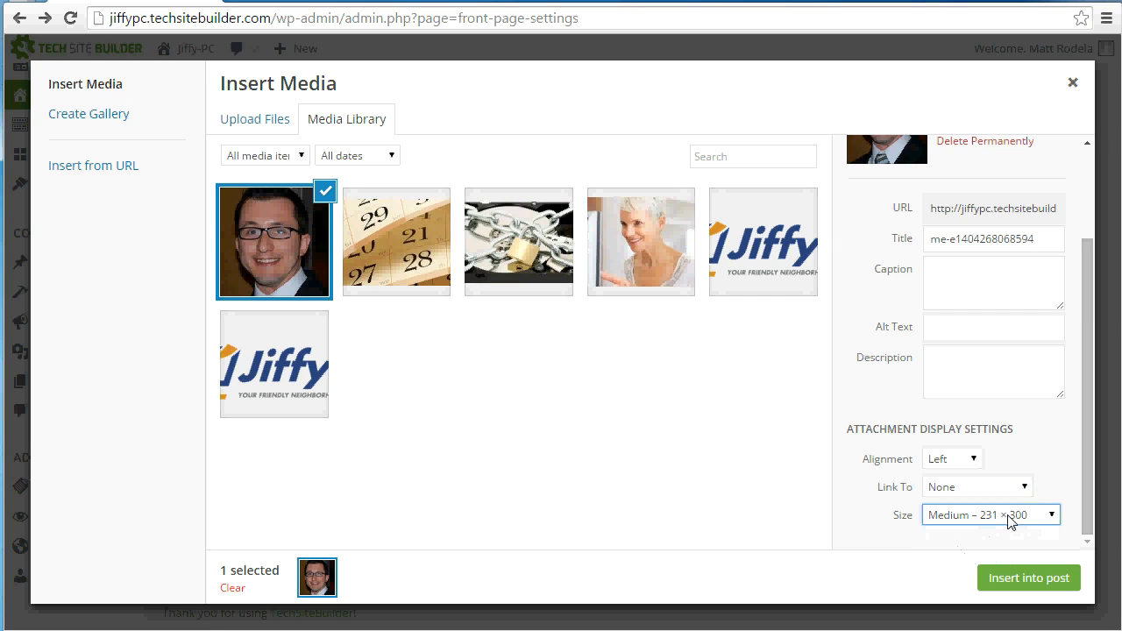
Step: Insert the portrait photo into the welcome message, check its placement and save the home page settings
{"action": "left_click", "coordinate": [1012, 577]}
{"action": "scroll", "coordinate": [449, 419], "scroll_direction": "down", "scroll_amount": 1}
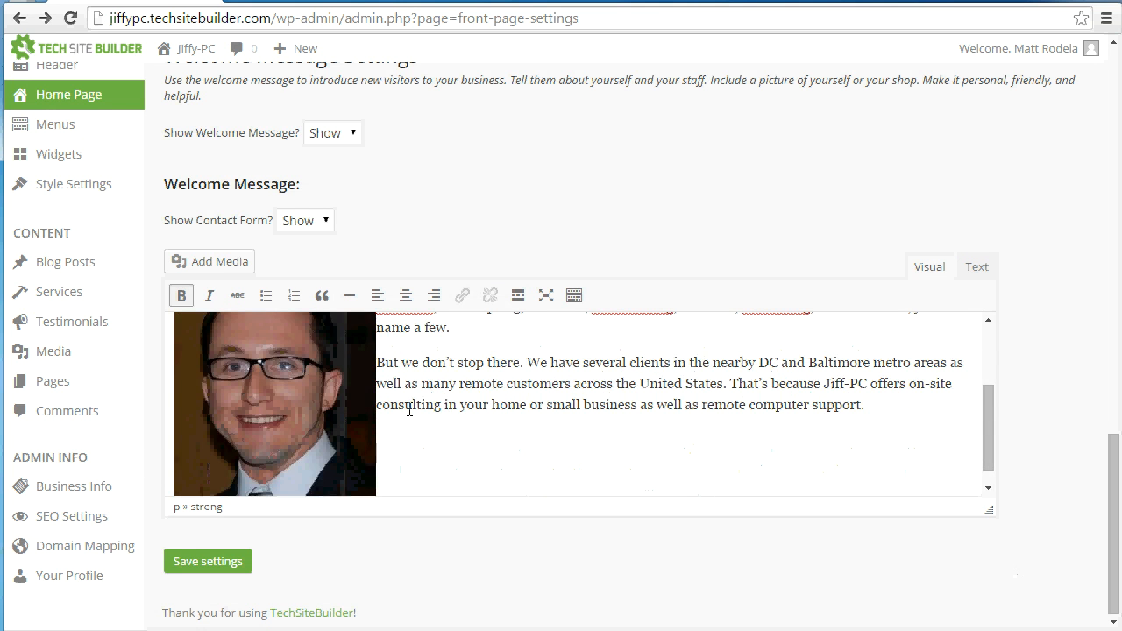
{"action": "scroll", "coordinate": [423, 406], "scroll_direction": "up", "scroll_amount": 1}
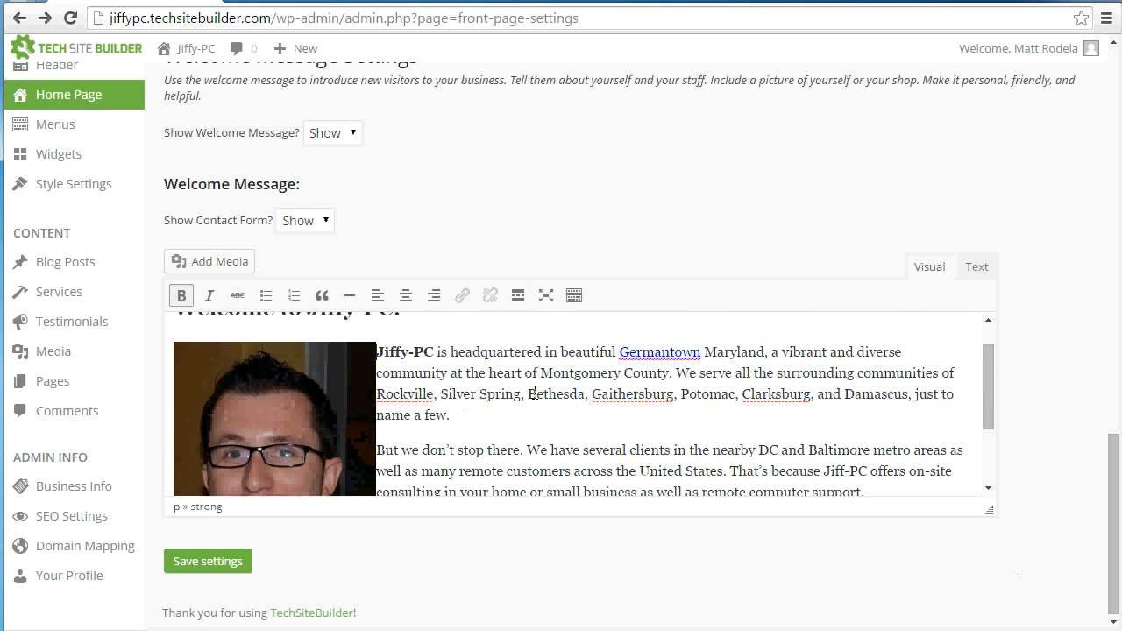
{"action": "scroll", "coordinate": [534, 393], "scroll_direction": "up", "scroll_amount": 2}
{"action": "scroll", "coordinate": [601, 277], "scroll_direction": "down", "scroll_amount": 1}
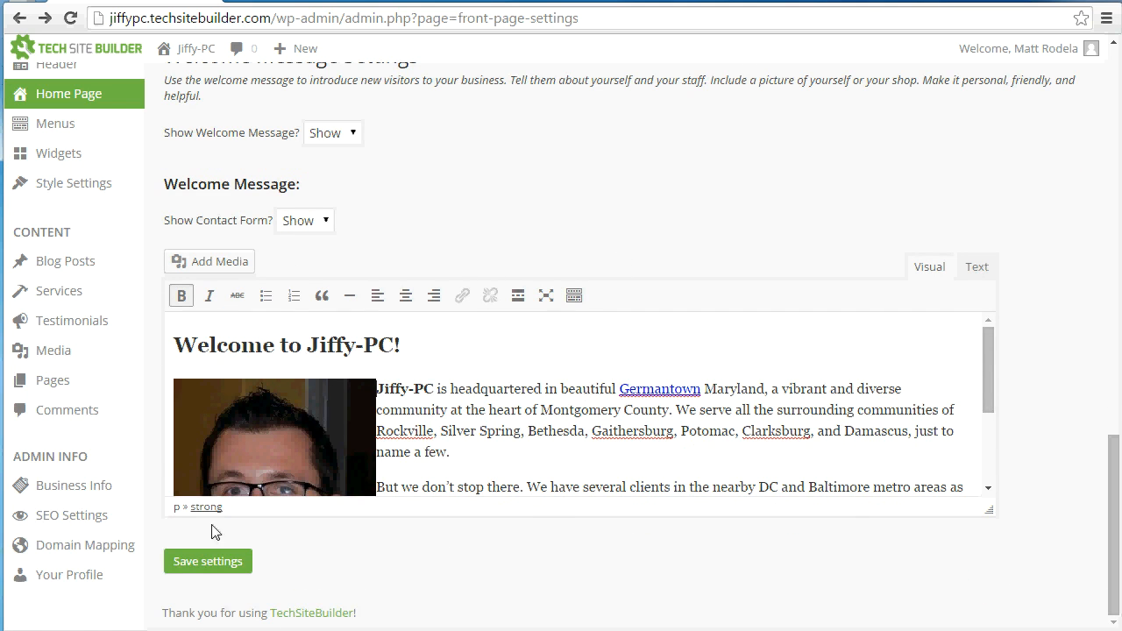
{"action": "left_click", "coordinate": [225, 552]}
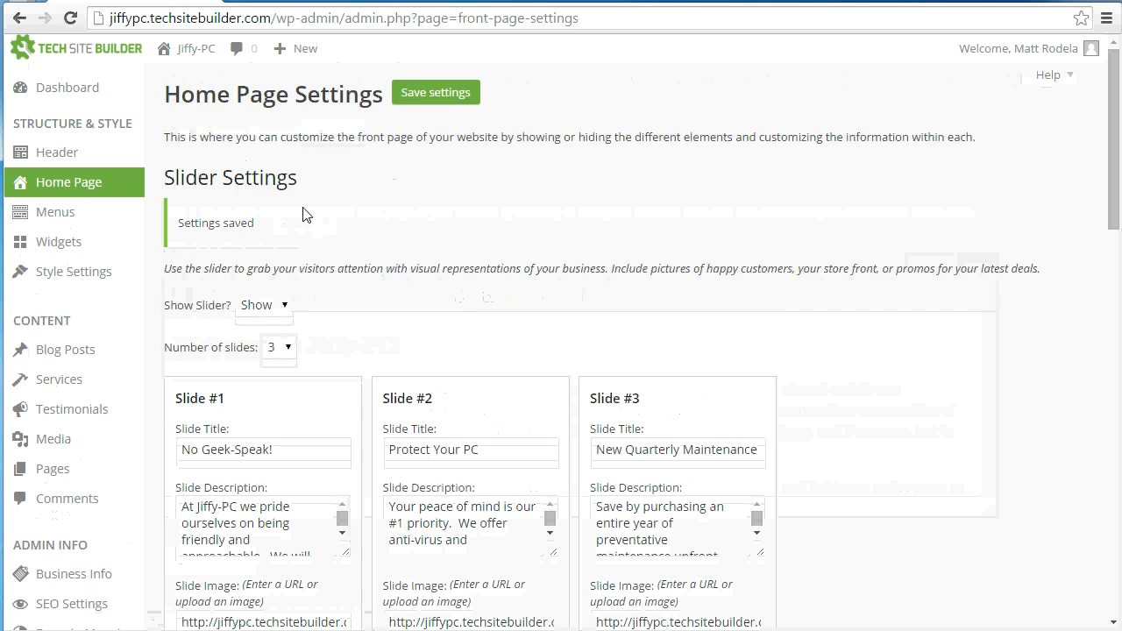
Step: Open the live home page and review the welcome message with its photo and the contact form beside it
{"action": "mouse_move", "coordinate": [167, 54]}
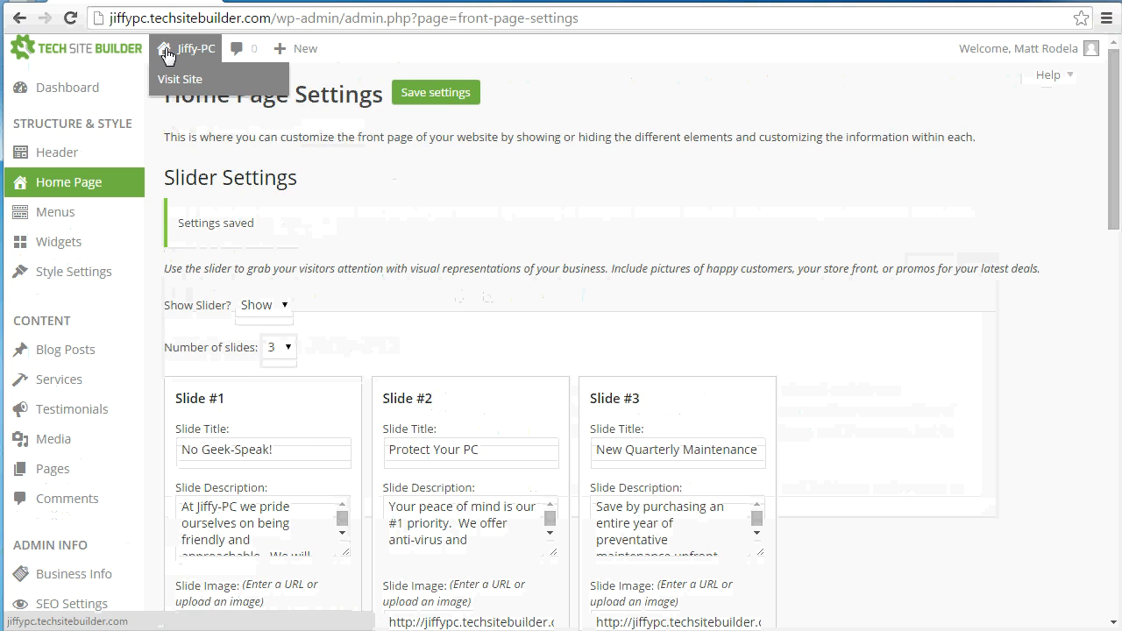
{"action": "left_click", "coordinate": [167, 54]}
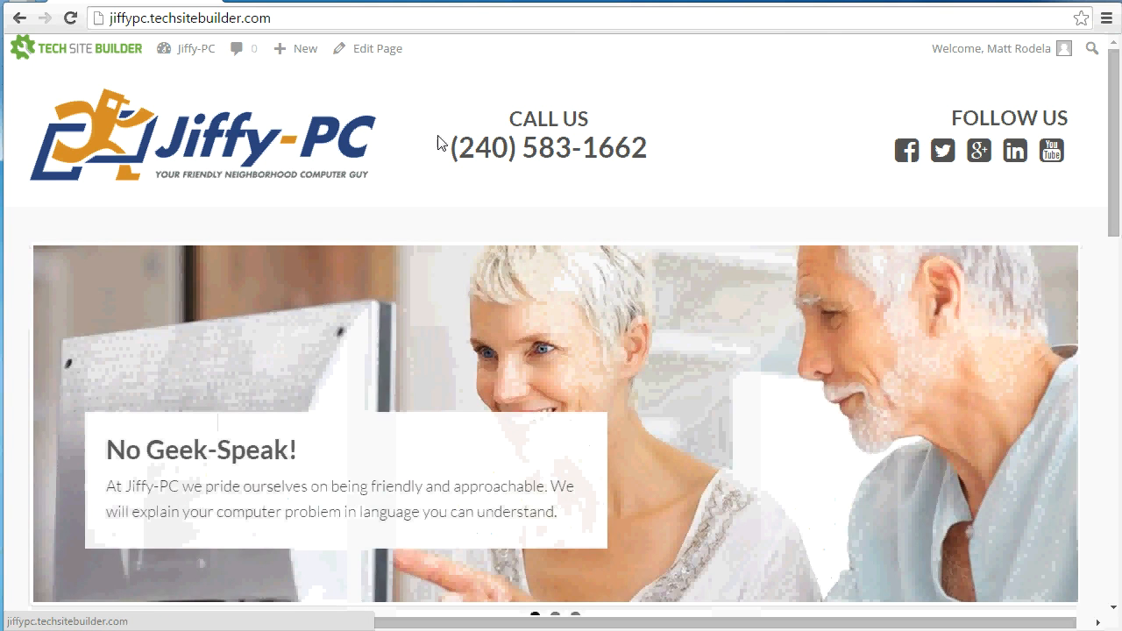
{"action": "scroll", "coordinate": [440, 178], "scroll_direction": "down", "scroll_amount": 1}
{"action": "scroll", "coordinate": [440, 193], "scroll_direction": "down", "scroll_amount": 10}
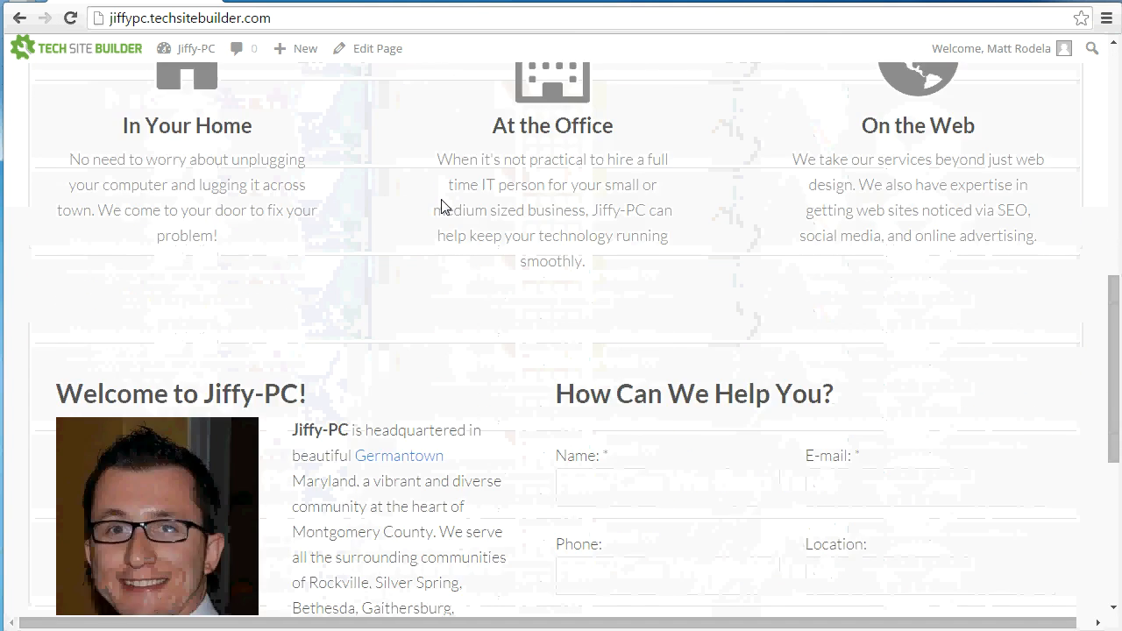
{"action": "scroll", "coordinate": [443, 205], "scroll_direction": "down", "scroll_amount": 2}
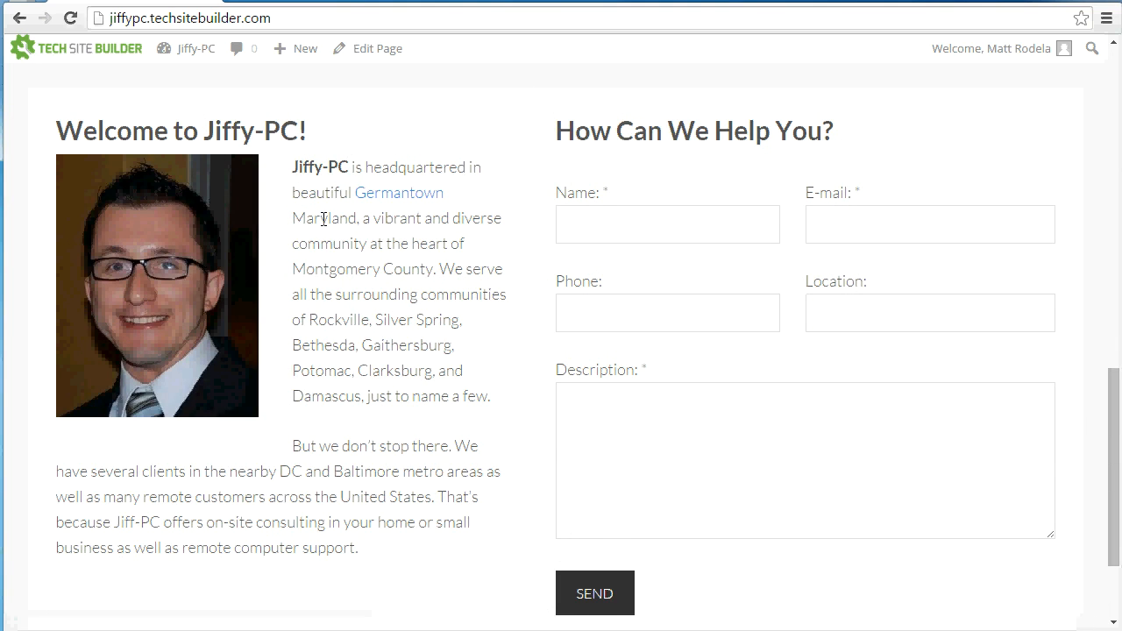
{"action": "scroll", "coordinate": [328, 220], "scroll_direction": "down", "scroll_amount": 1}
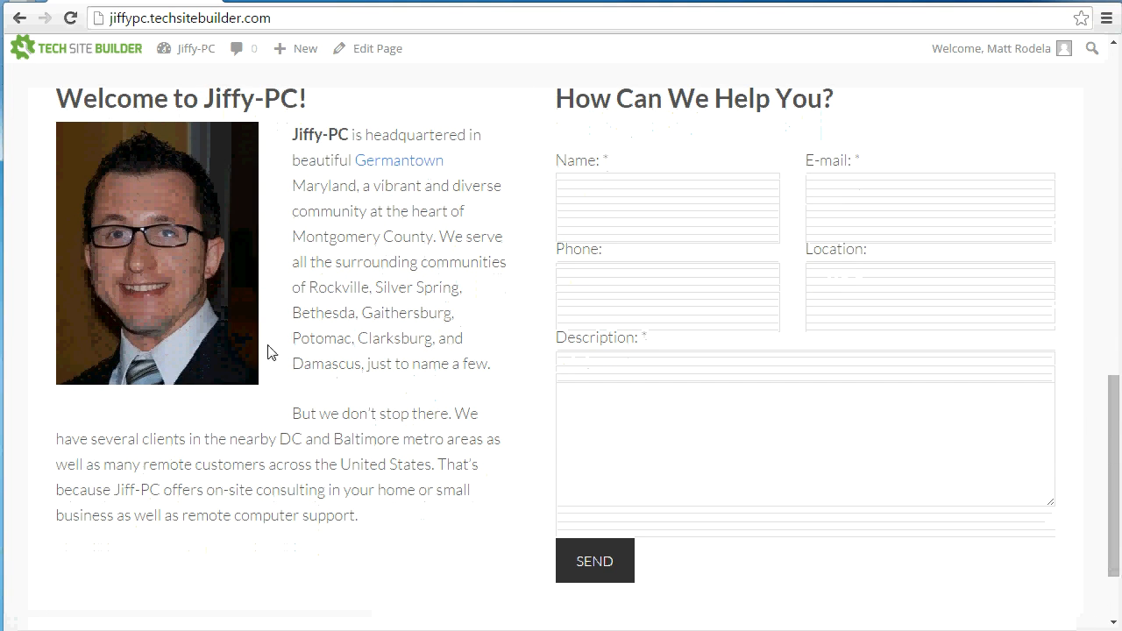
{"action": "scroll", "coordinate": [604, 242], "scroll_direction": "down", "scroll_amount": 1}
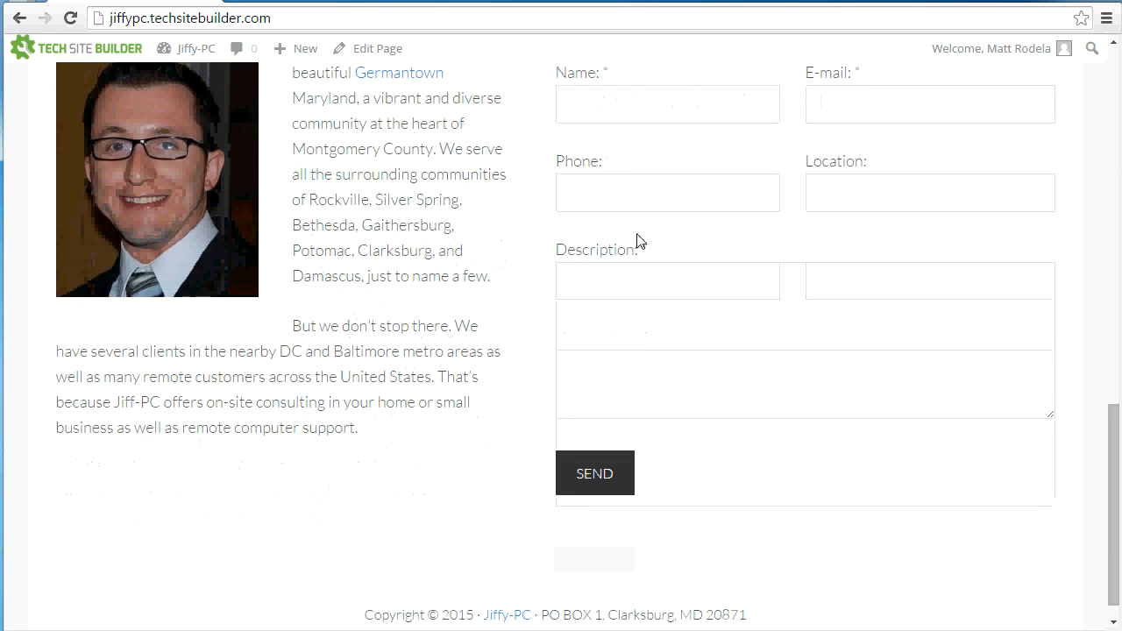
{"action": "scroll", "coordinate": [871, 286], "scroll_direction": "up", "scroll_amount": 1}
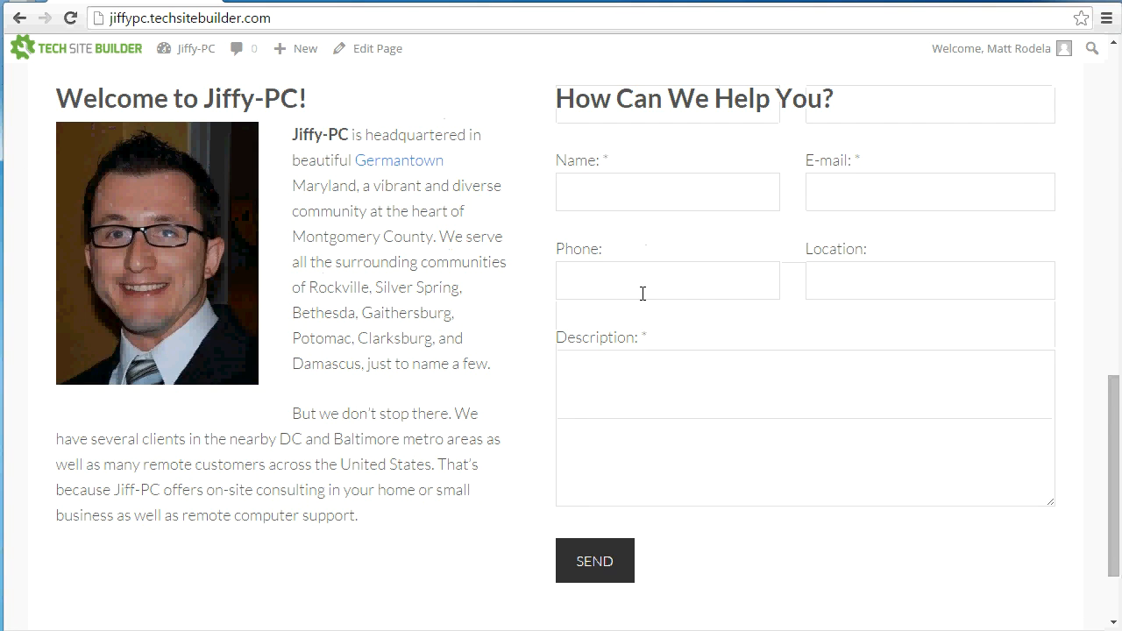
{"action": "scroll", "coordinate": [641, 293], "scroll_direction": "up", "scroll_amount": 2}
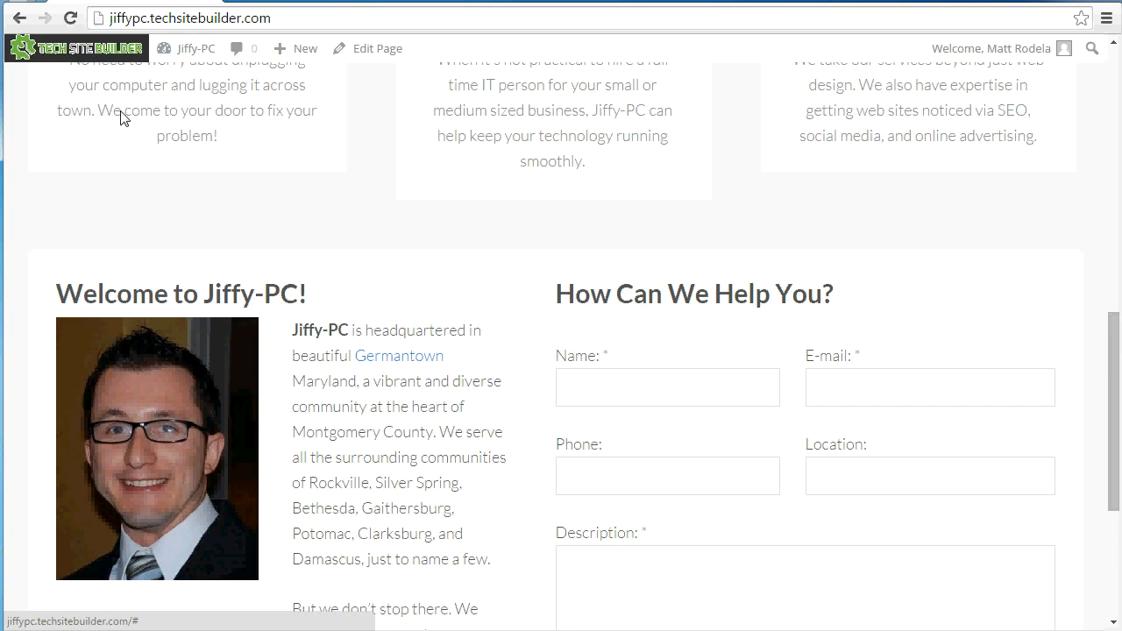
{"action": "scroll", "coordinate": [408, 247], "scroll_direction": "up", "scroll_amount": 2}
{"action": "scroll", "coordinate": [418, 255], "scroll_direction": "up", "scroll_amount": 6}
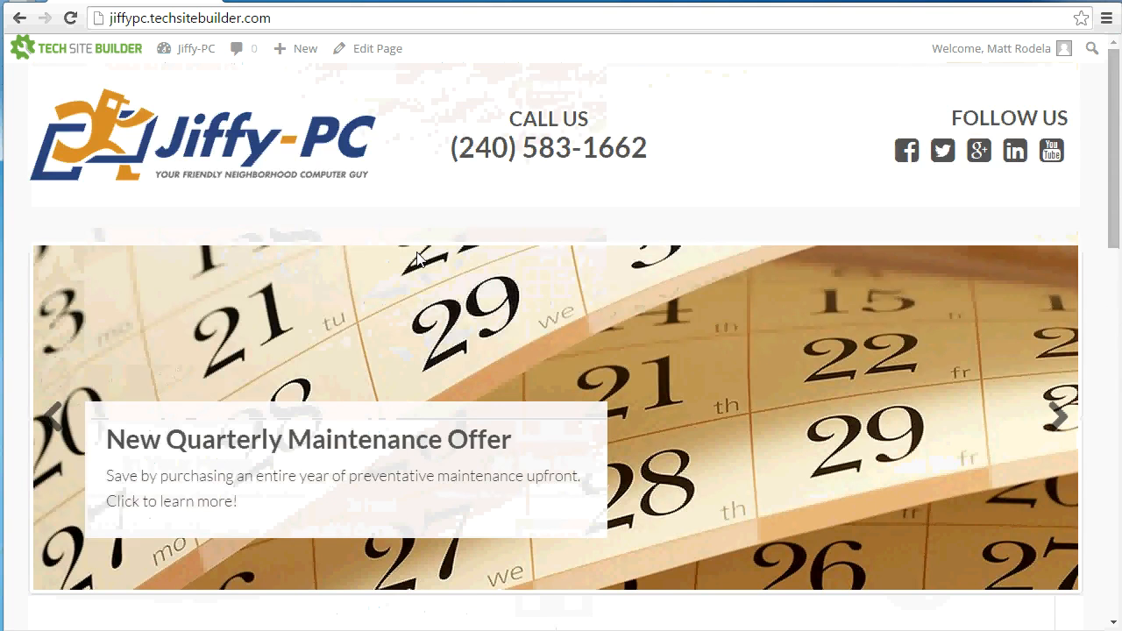